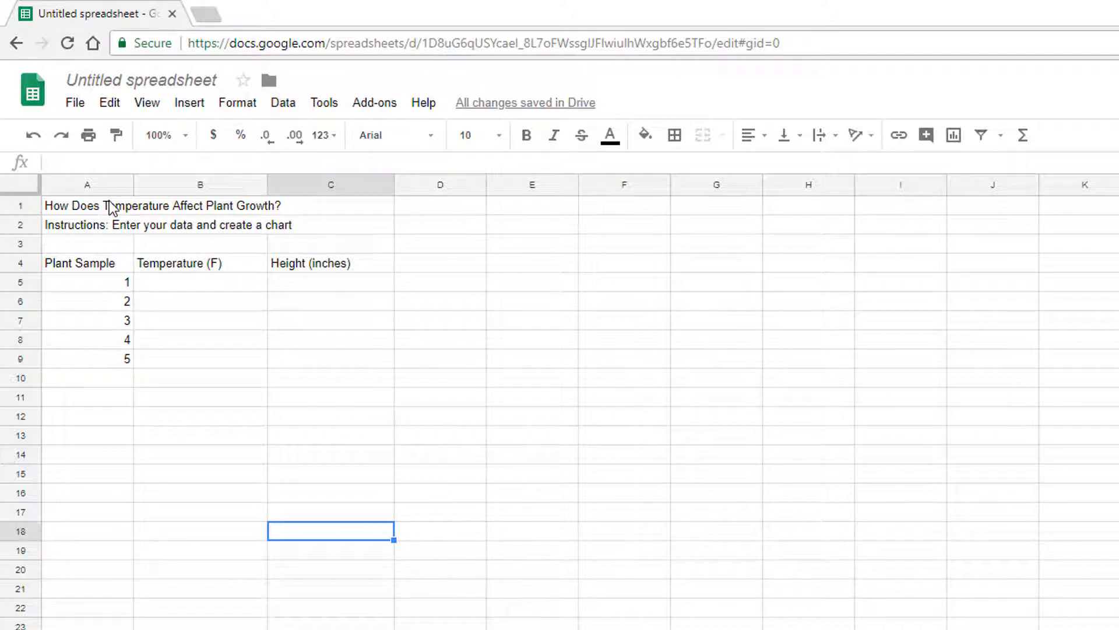
Merge cells A1:C1 and centre the title "How Does Temperature Affect Plant Growth?" horizontally.
left_click_drag(115, 210, 308, 215)
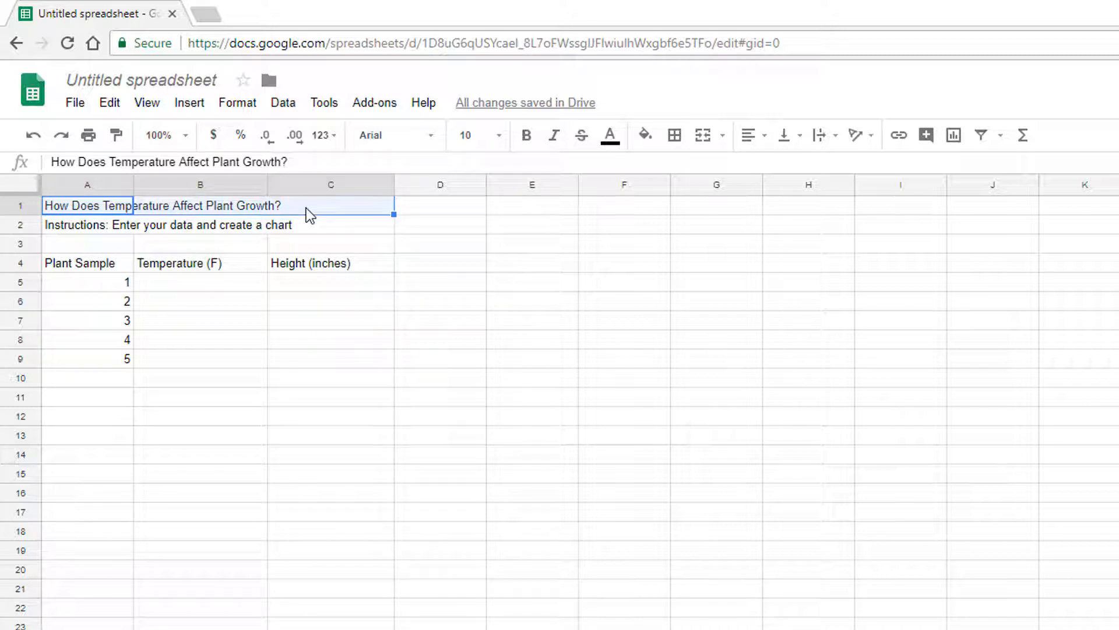
left_click(696, 137)
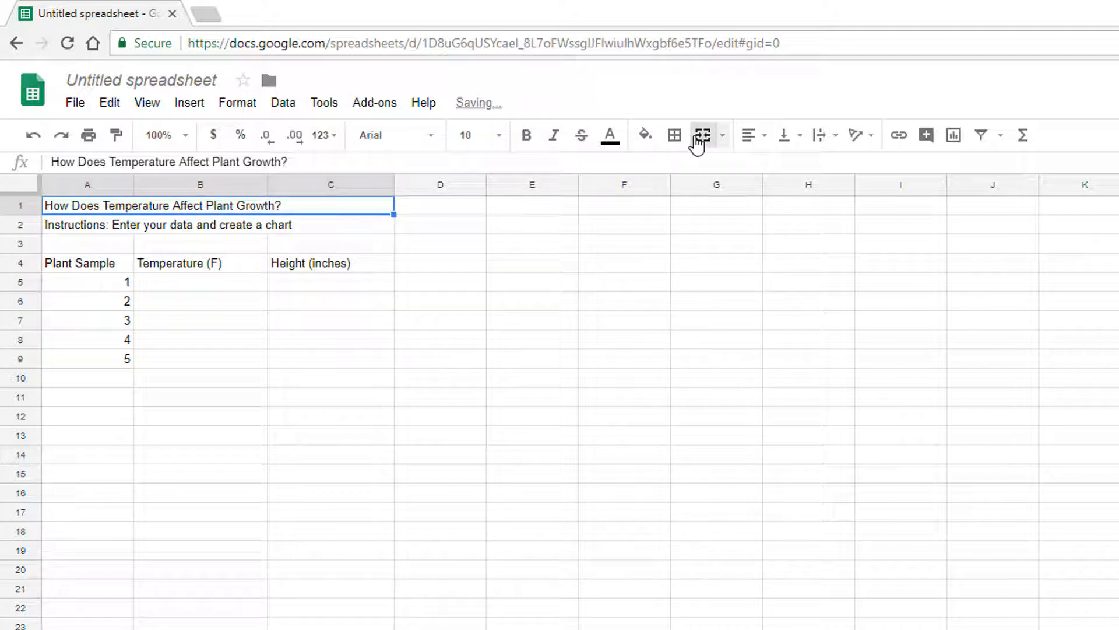
left_click(757, 146)
left_click(778, 166)
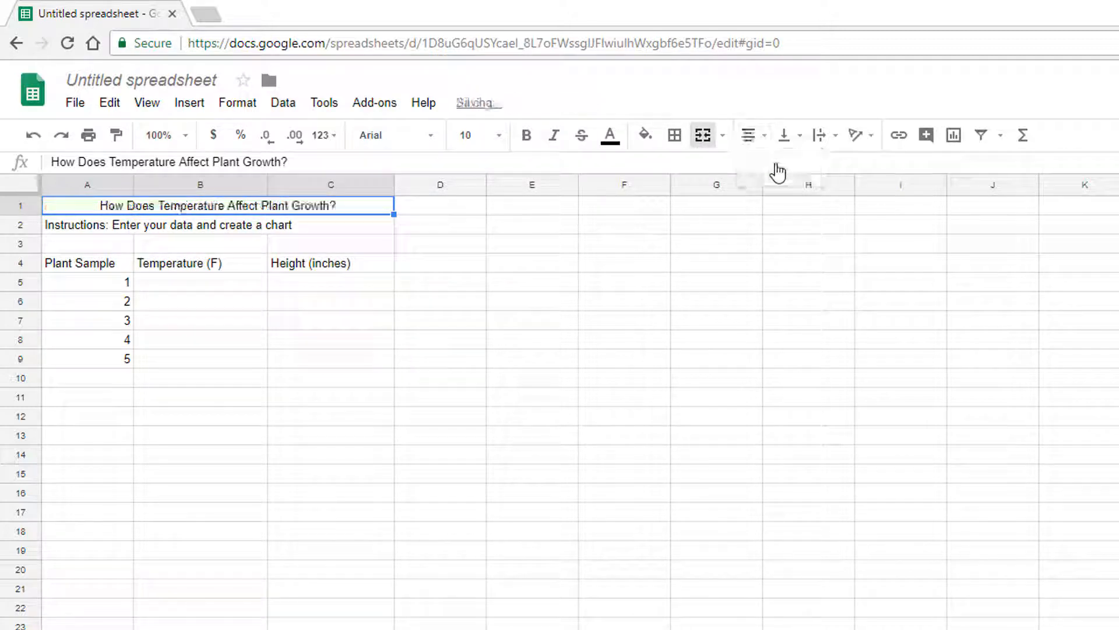
Make the merged title in row 1 bold and set its font size to 14.
left_click(526, 139)
left_click(498, 139)
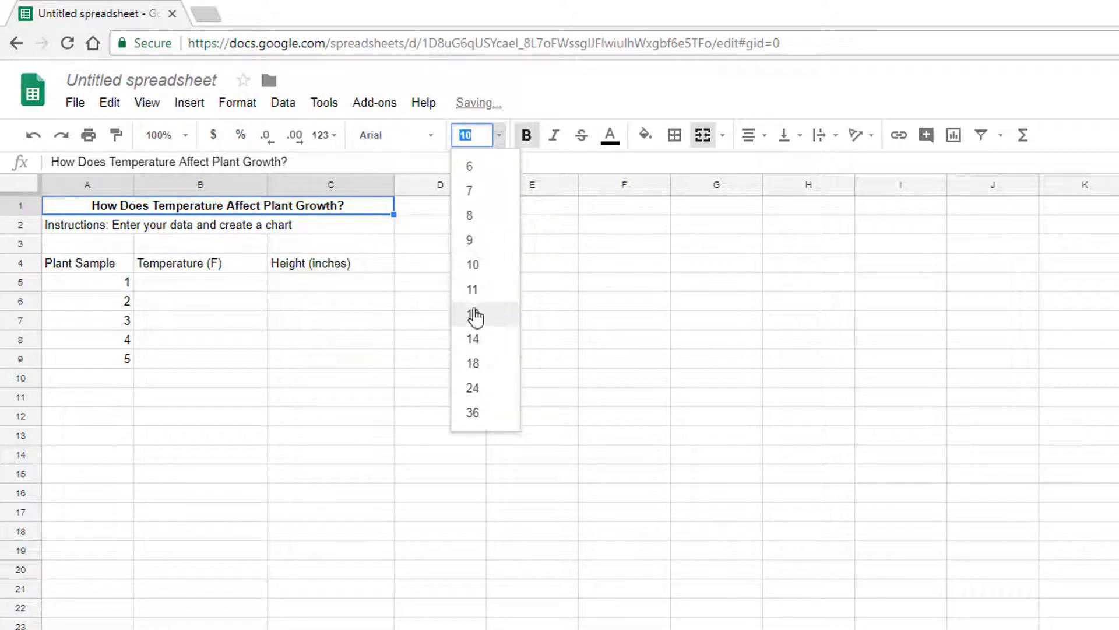
left_click(475, 317)
left_click(498, 135)
left_click(487, 341)
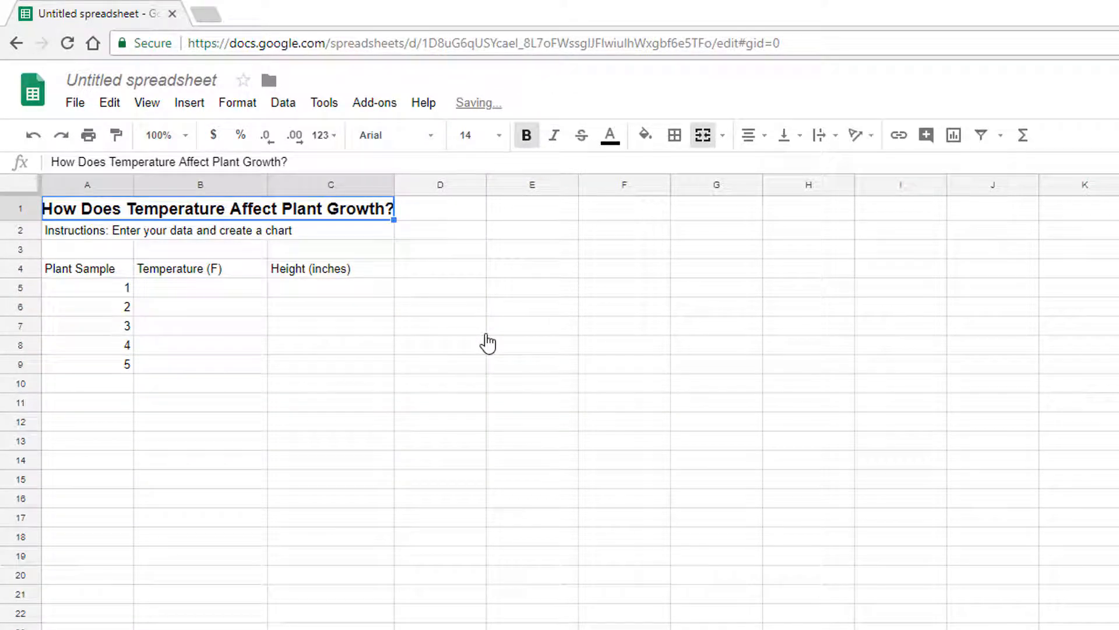
Widen column C slightly so the title fits, and fill the title cell with light yellow.
left_click_drag(396, 184, 422, 184)
left_click(646, 136)
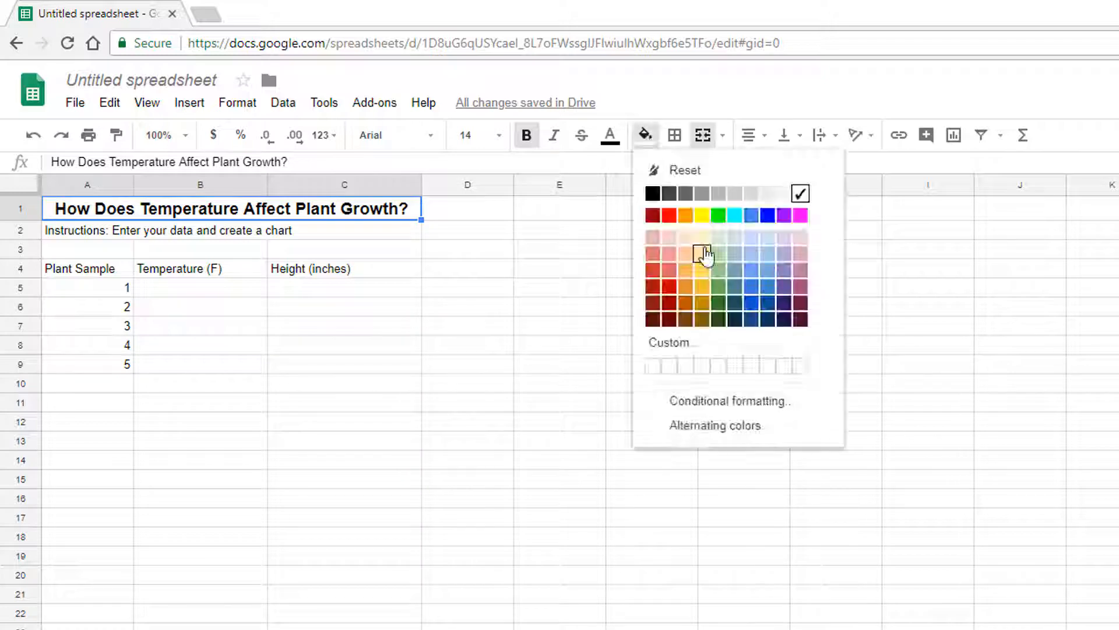
left_click(704, 243)
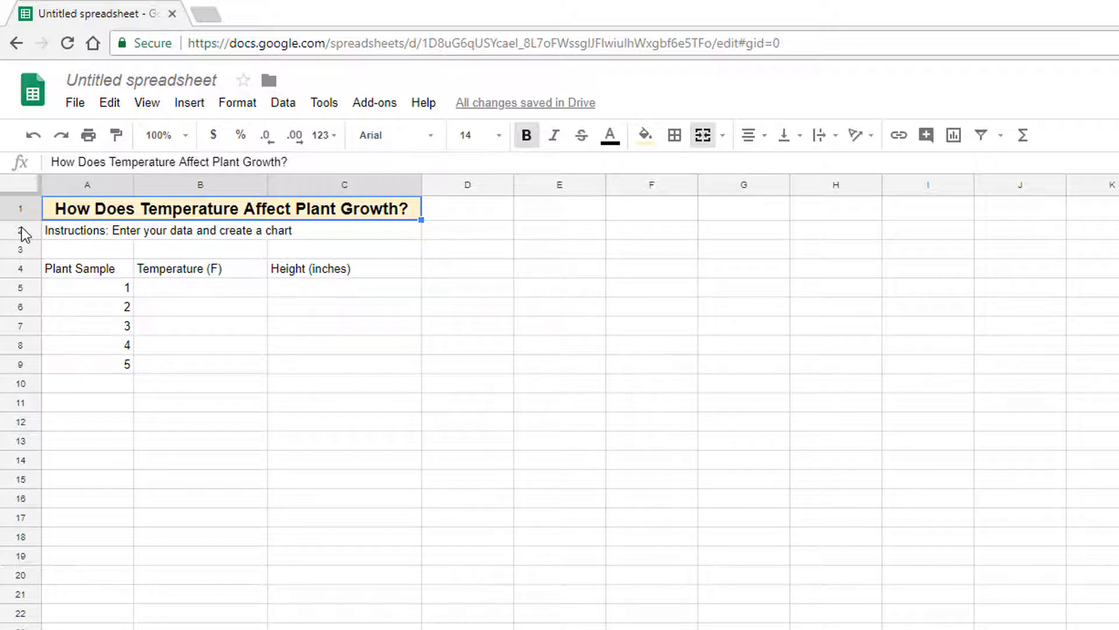
Increase the height of row 1 to more than double and align the title vertically to the middle.
left_click_drag(21, 218, 21, 251)
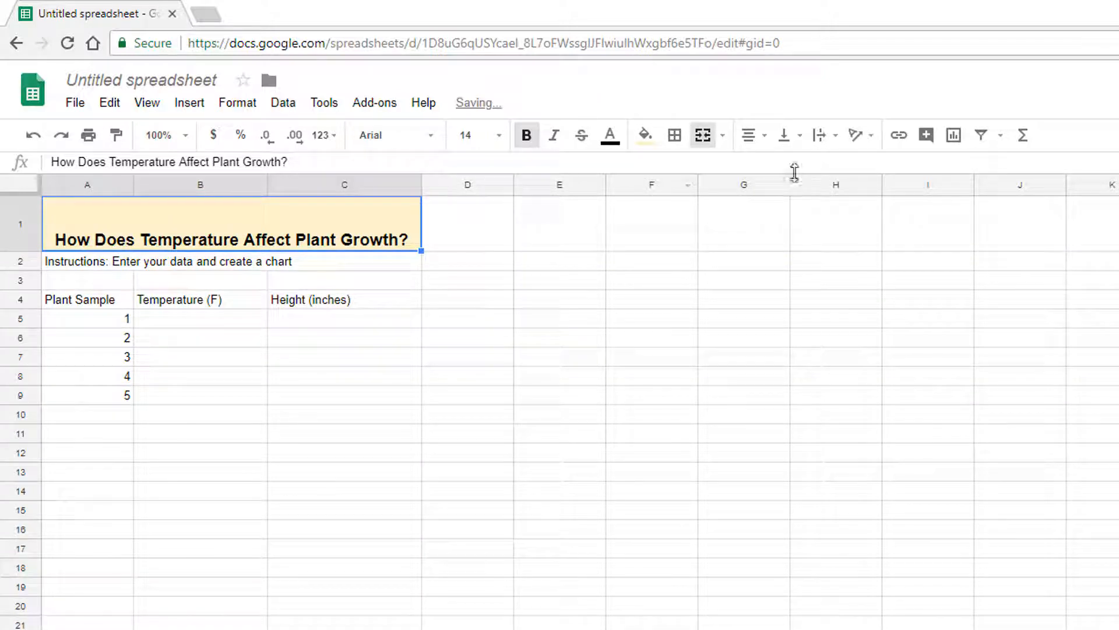
left_click(799, 137)
left_click(814, 165)
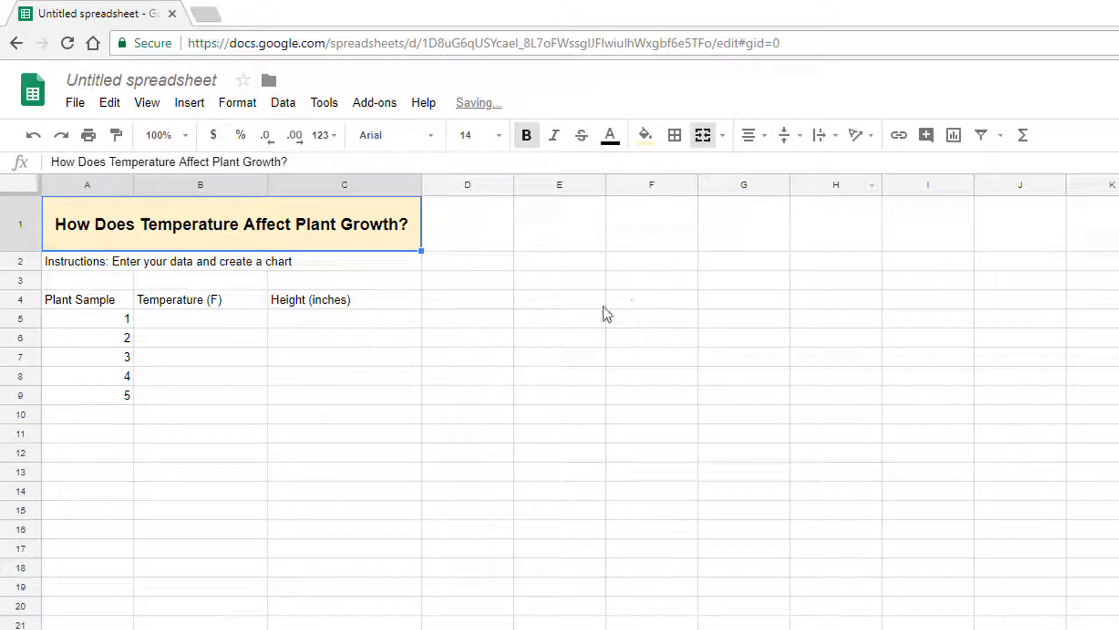
Merge the instructions across A2:C2 and format them as bold, size 12, centred text on a light green fill.
left_click(125, 267)
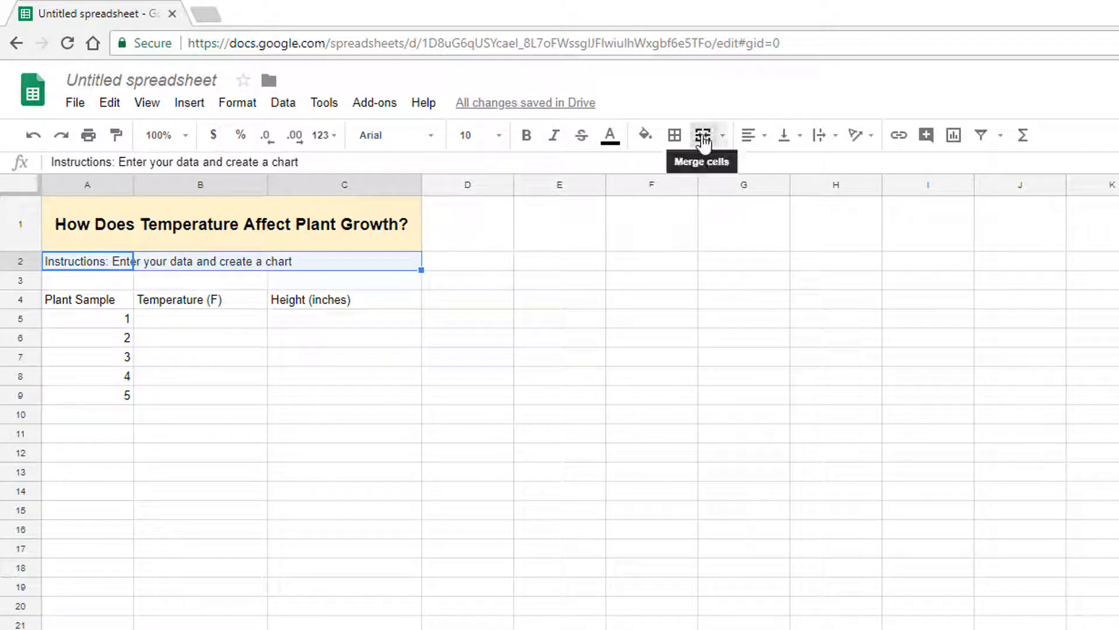
left_click(526, 134)
left_click(497, 135)
left_click(475, 316)
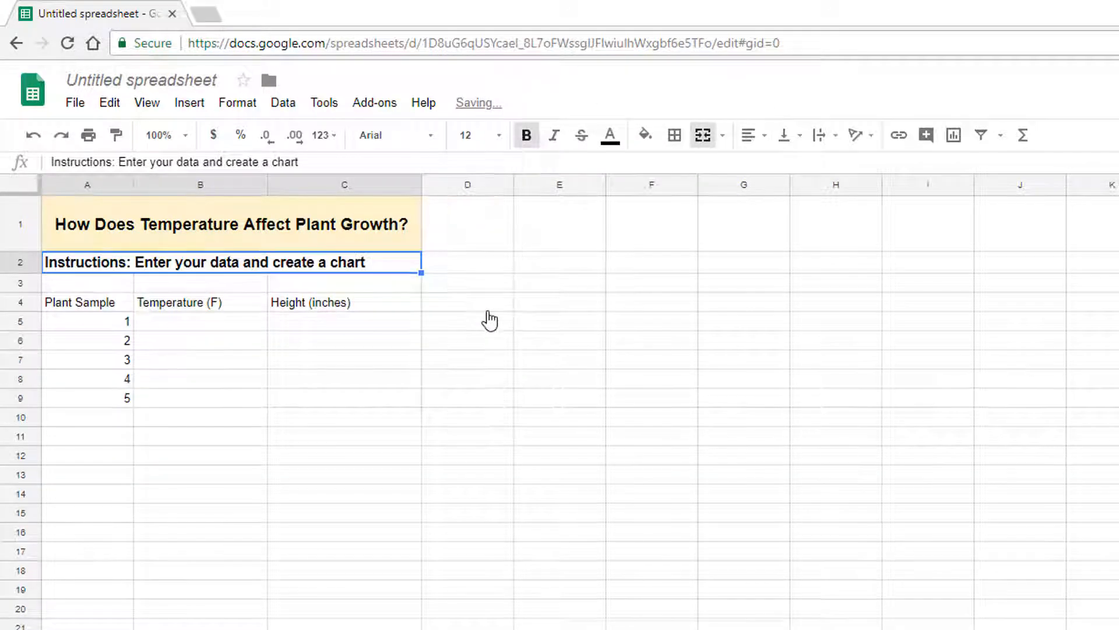
left_click(644, 135)
left_click(715, 255)
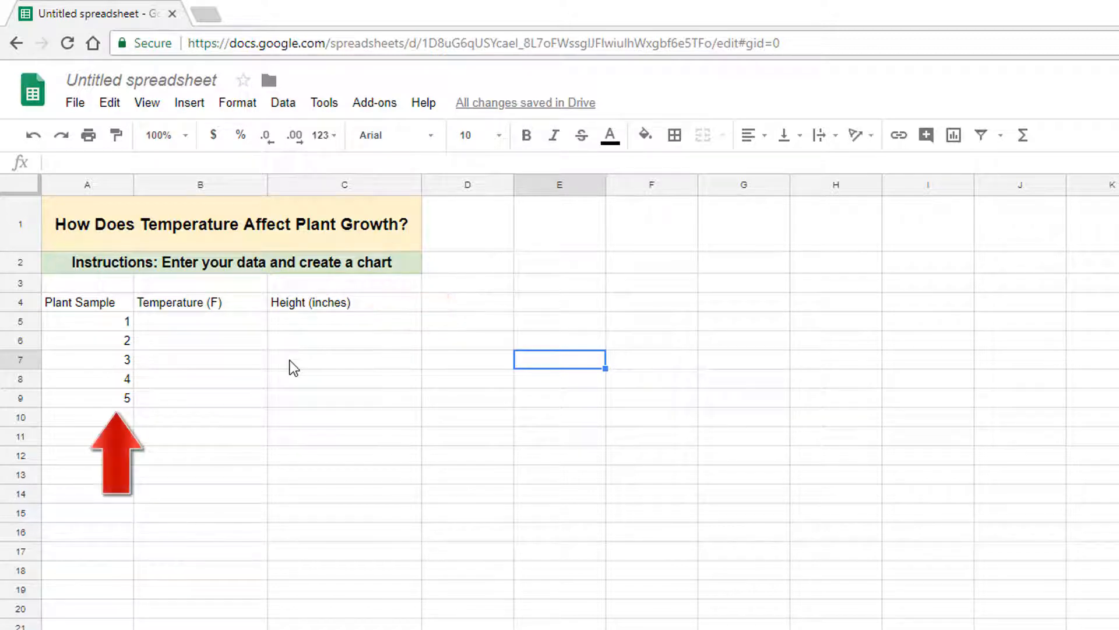
Make the column headers Plant Sample, Temperature (F) and Height (inches) in row 4 bold.
left_click_drag(98, 307, 308, 312)
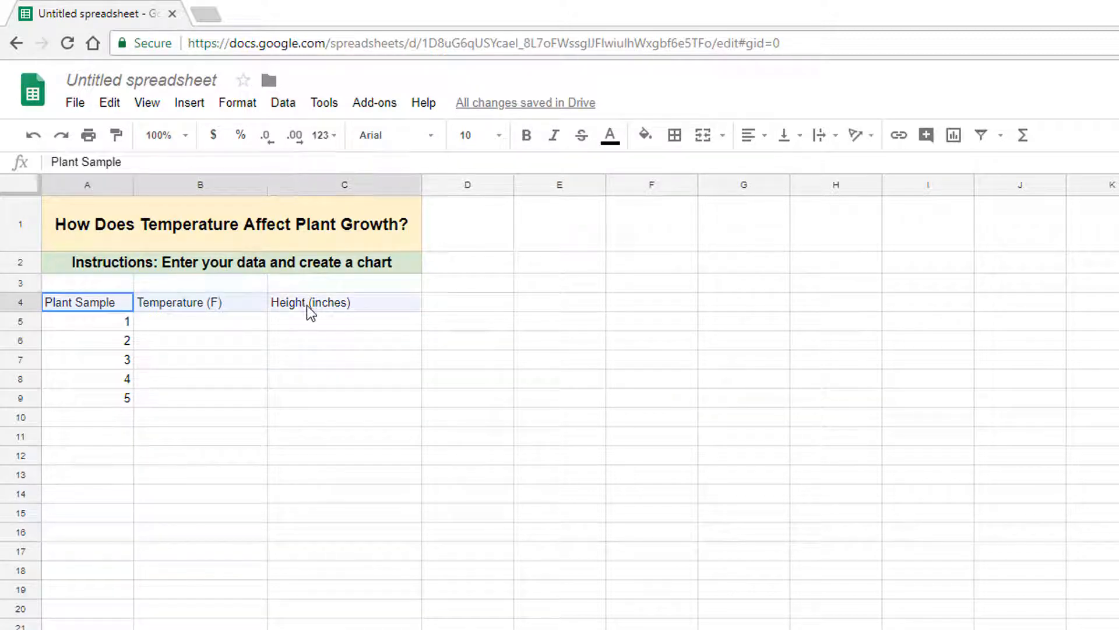
left_click(531, 137)
left_click(371, 377)
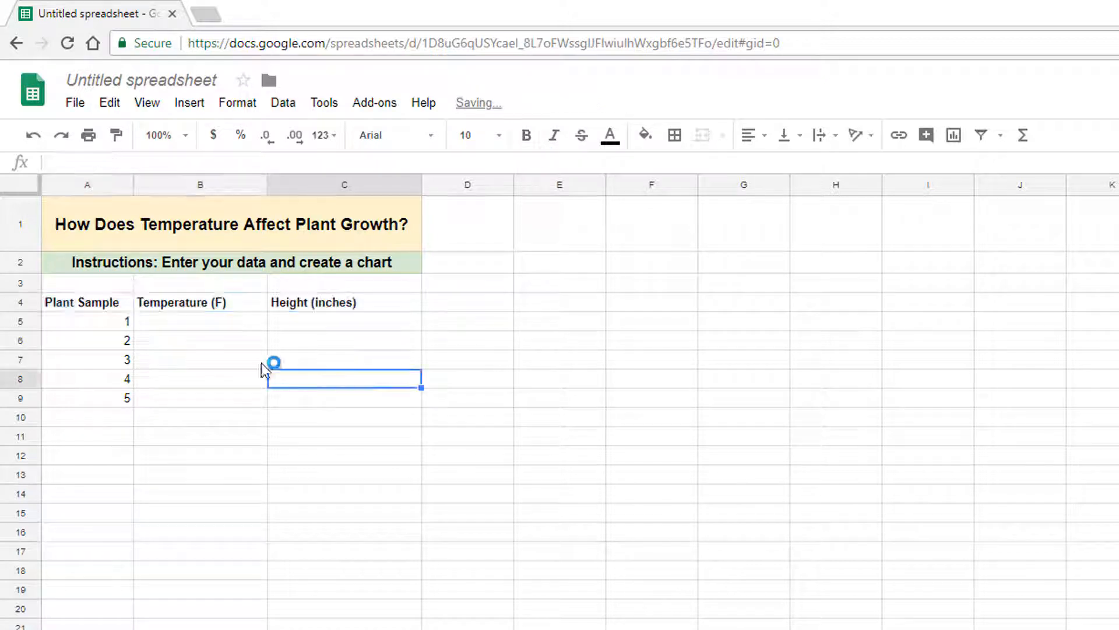
Apply thin inner borders and a thick outer border to the data table A4:C9.
left_click_drag(65, 308, 359, 401)
left_click(674, 135)
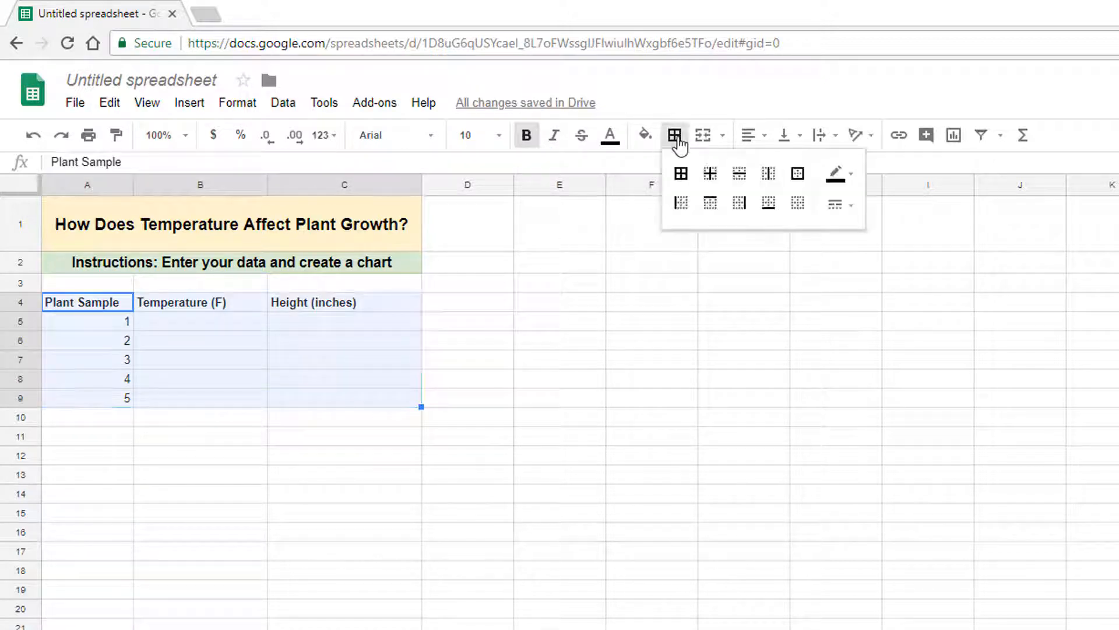
left_click(710, 178)
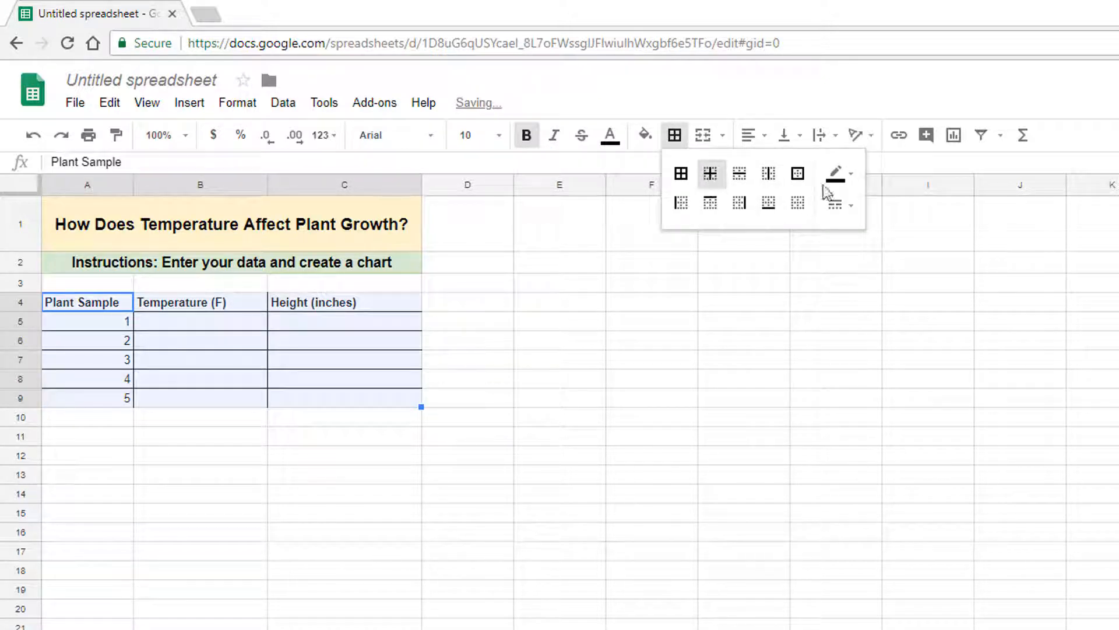
left_click(799, 173)
left_click(840, 204)
left_click(869, 282)
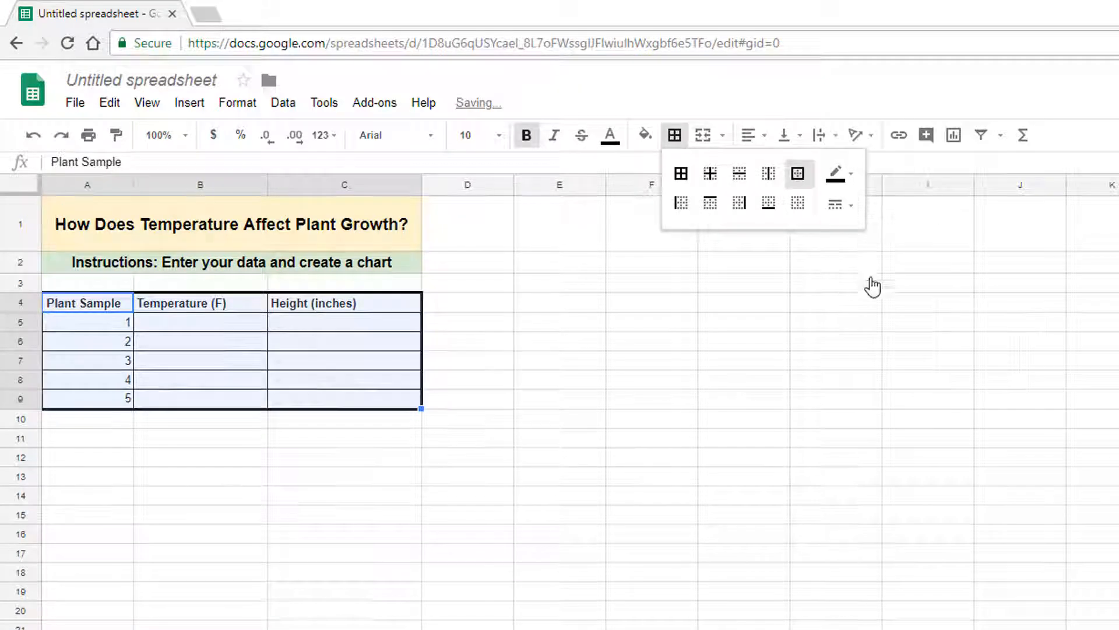
left_click(604, 446)
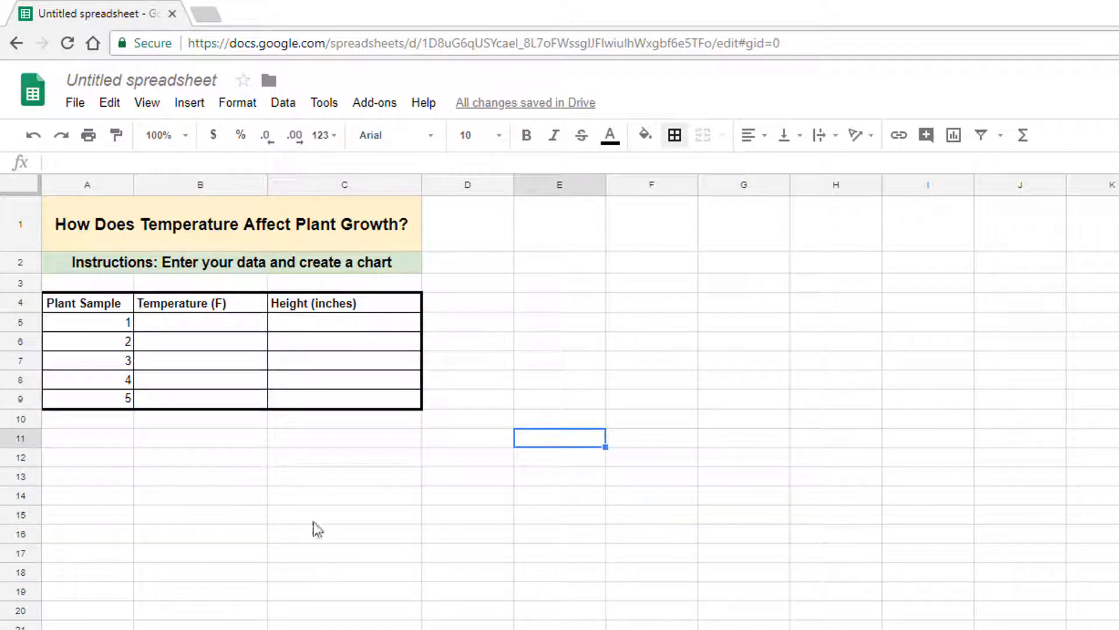
Insert a row above the table's header row and enter "Plant Height vs Temperature" in cell A4.
right_click(15, 309)
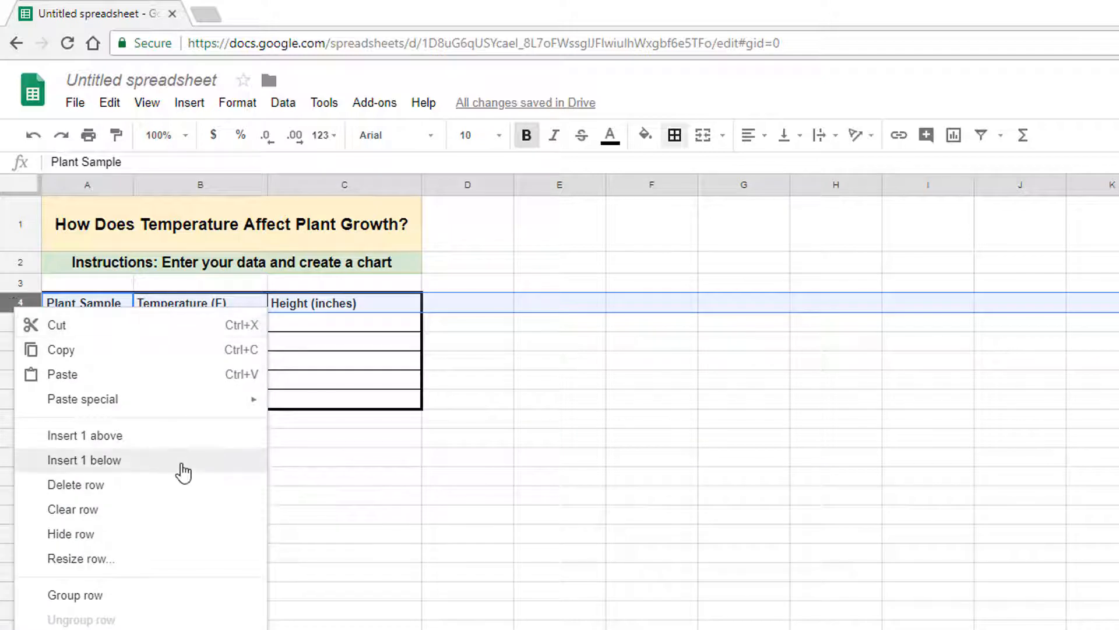
left_click(174, 438)
type("Plant Height")
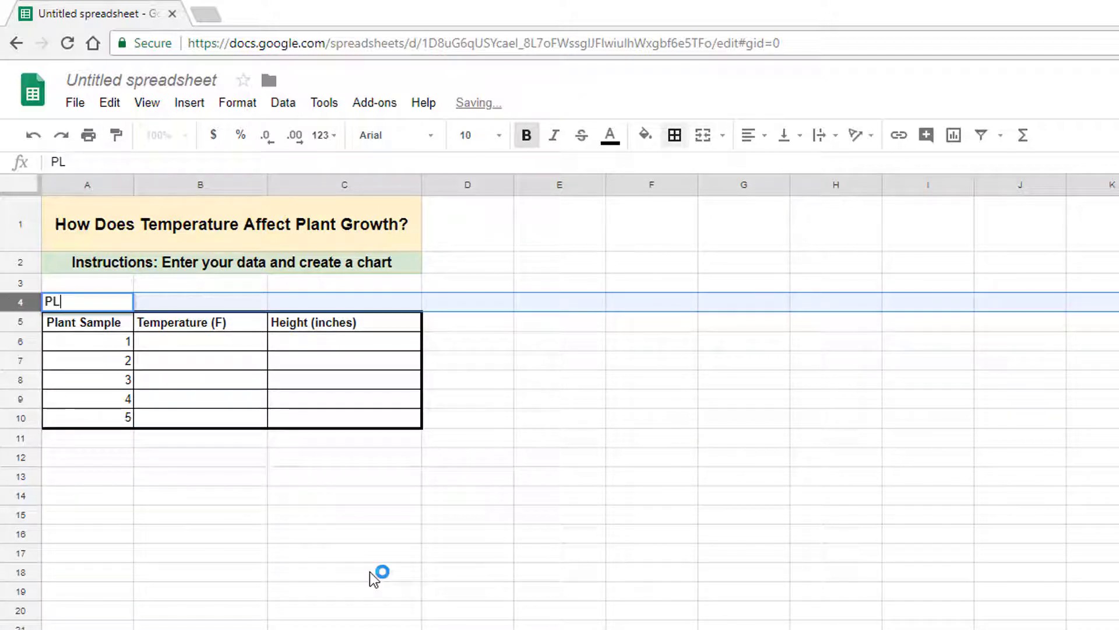
type(" vs Temperature")
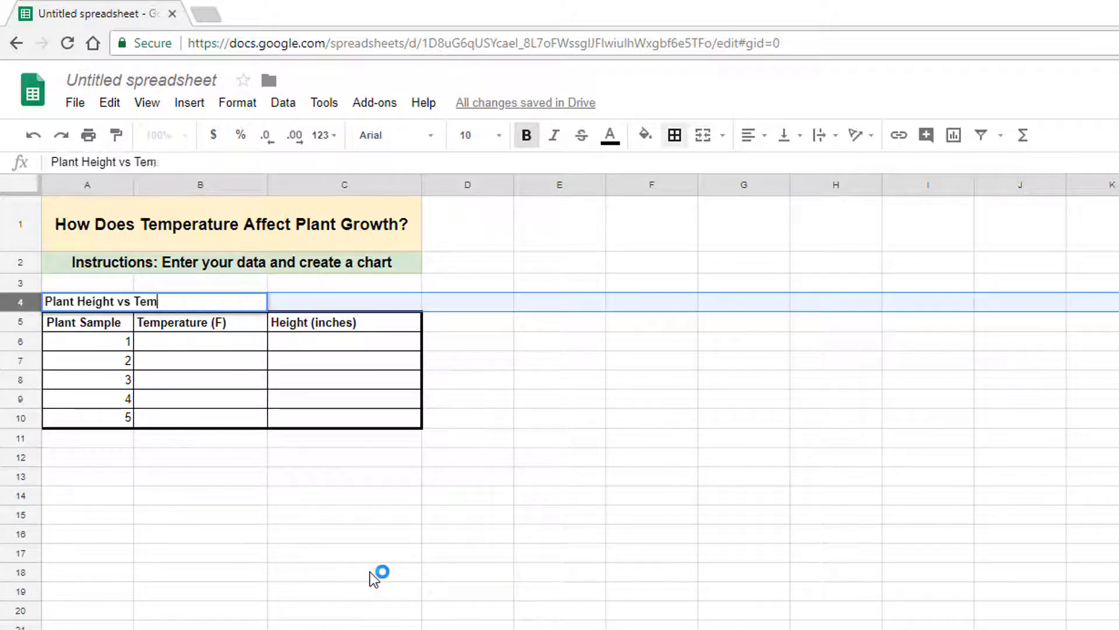
key("Tab")
Merge cells A4:C4 and centre the table title "Plant Height vs Temperature" horizontally.
left_click_drag(102, 302, 302, 305)
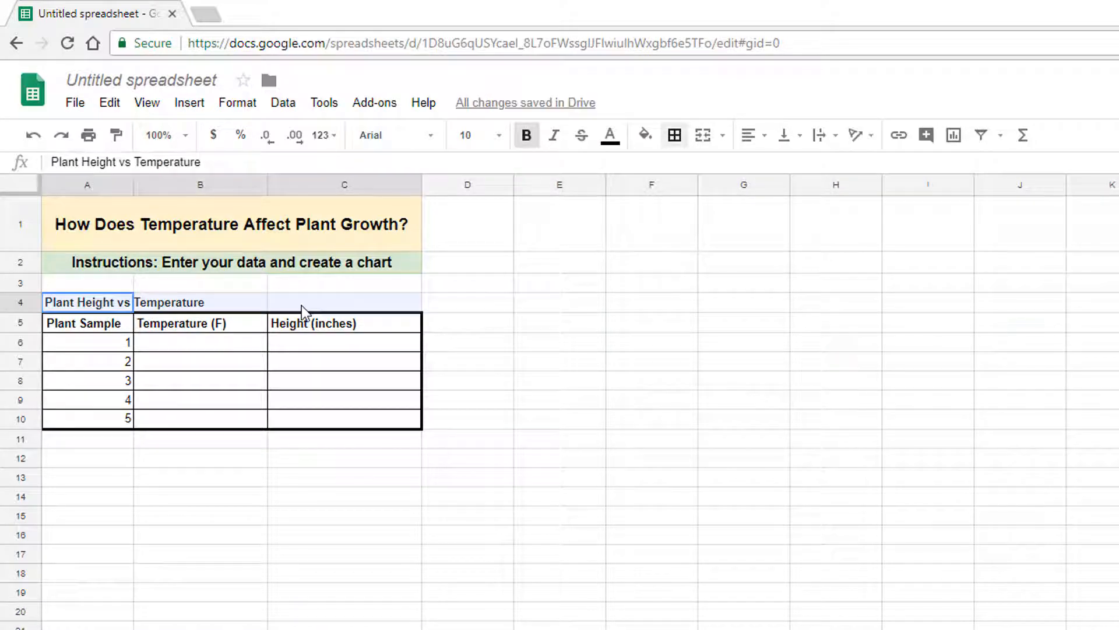
left_click(703, 135)
left_click(749, 134)
left_click(779, 165)
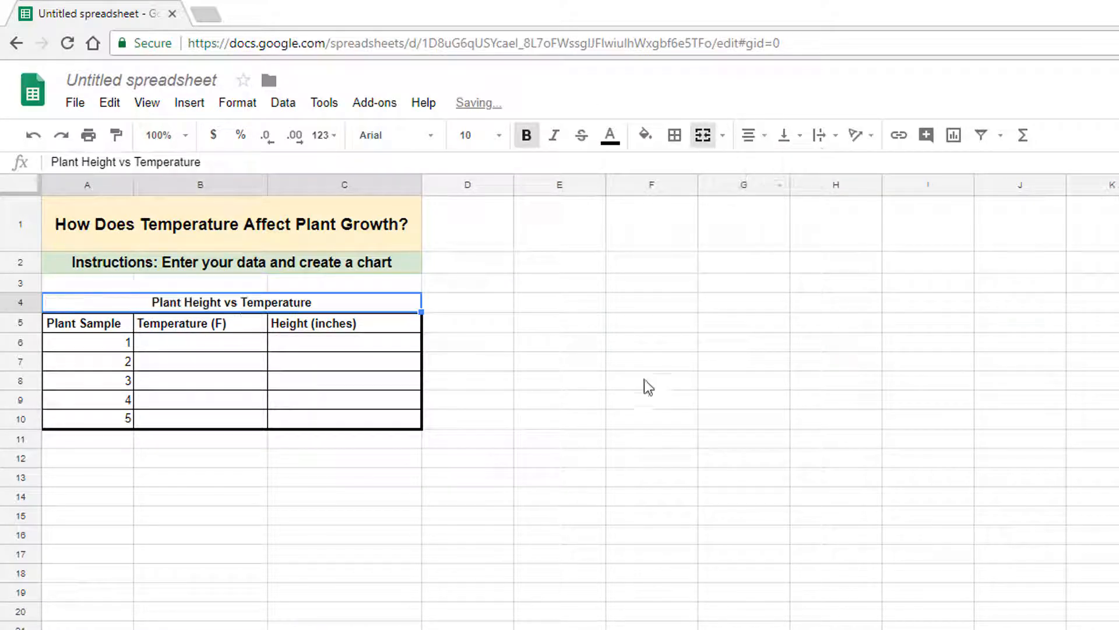
Apply a thick outer border around the whole table A4:C10, including its title row.
left_click_drag(88, 302, 404, 433)
left_click(675, 135)
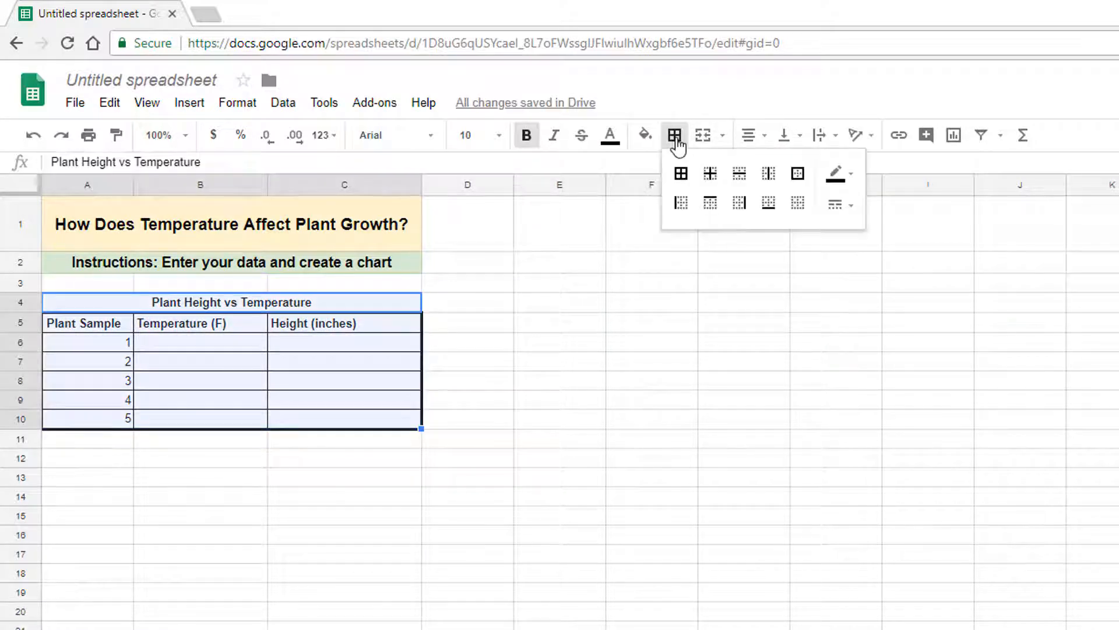
left_click(797, 173)
left_click(839, 204)
left_click(876, 280)
left_click(665, 424)
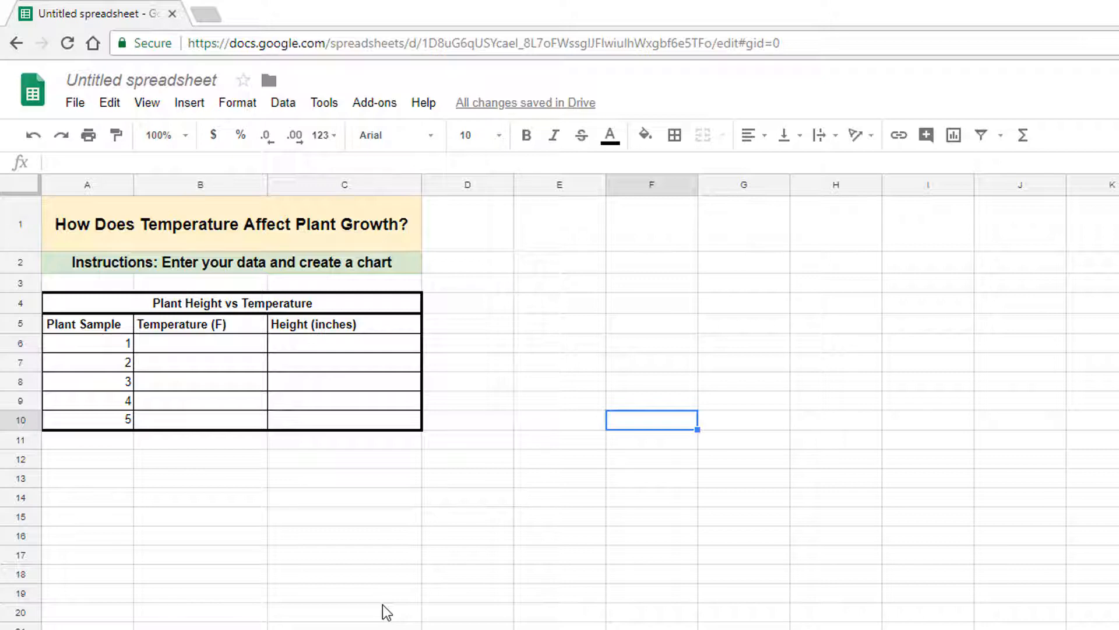
Insert a chart based on the temperature and height range B5:C10 and set its type to Combo chart.
left_click_drag(208, 320, 385, 424)
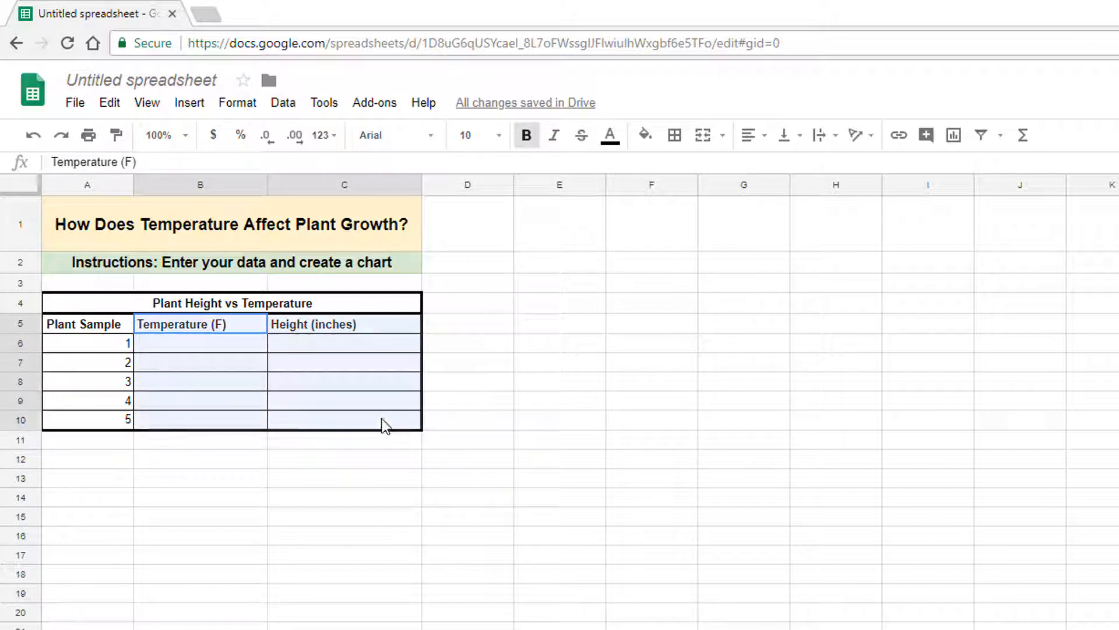
left_click(190, 103)
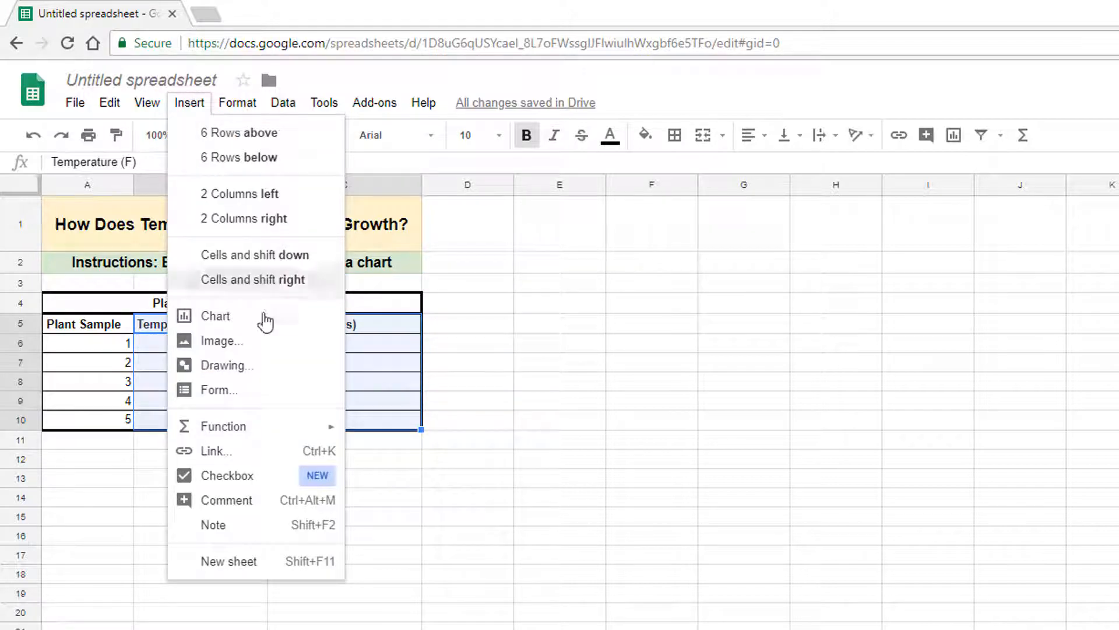
left_click(265, 321)
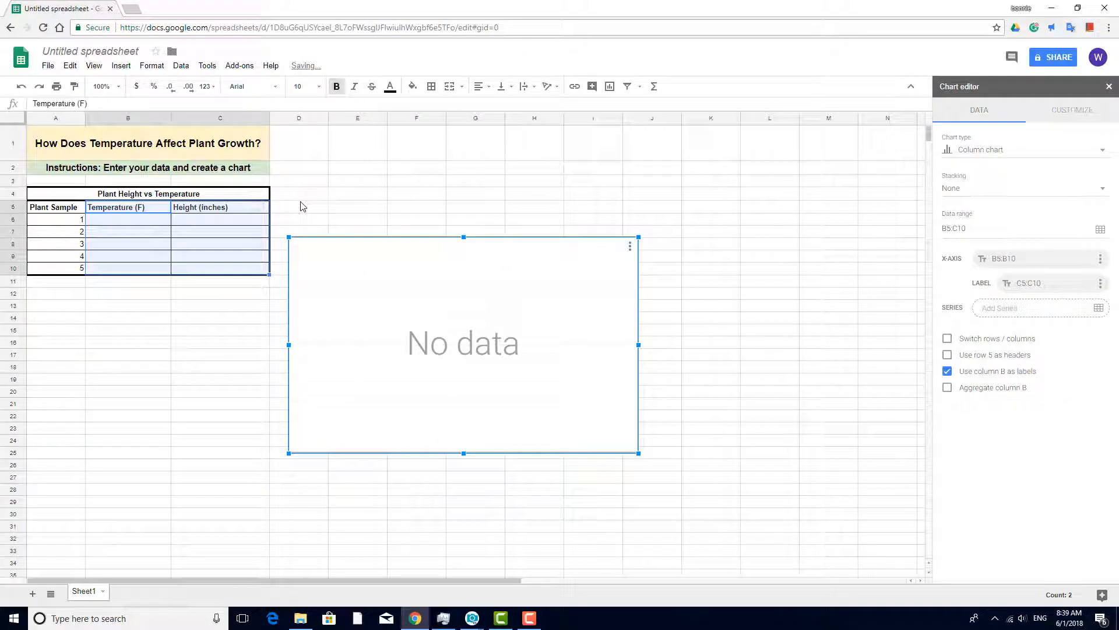
left_click(1102, 151)
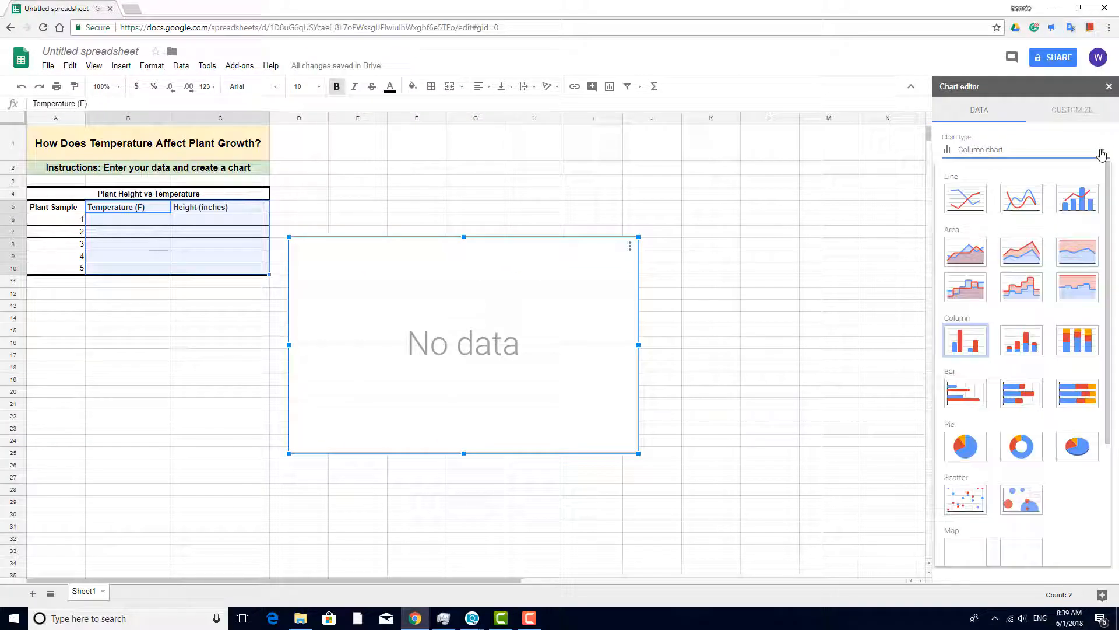
left_click(1092, 202)
Shrink the empty chart and place it beside the table, spanning about columns D to H and rows 1 to 11.
left_click_drag(638, 237, 499, 322)
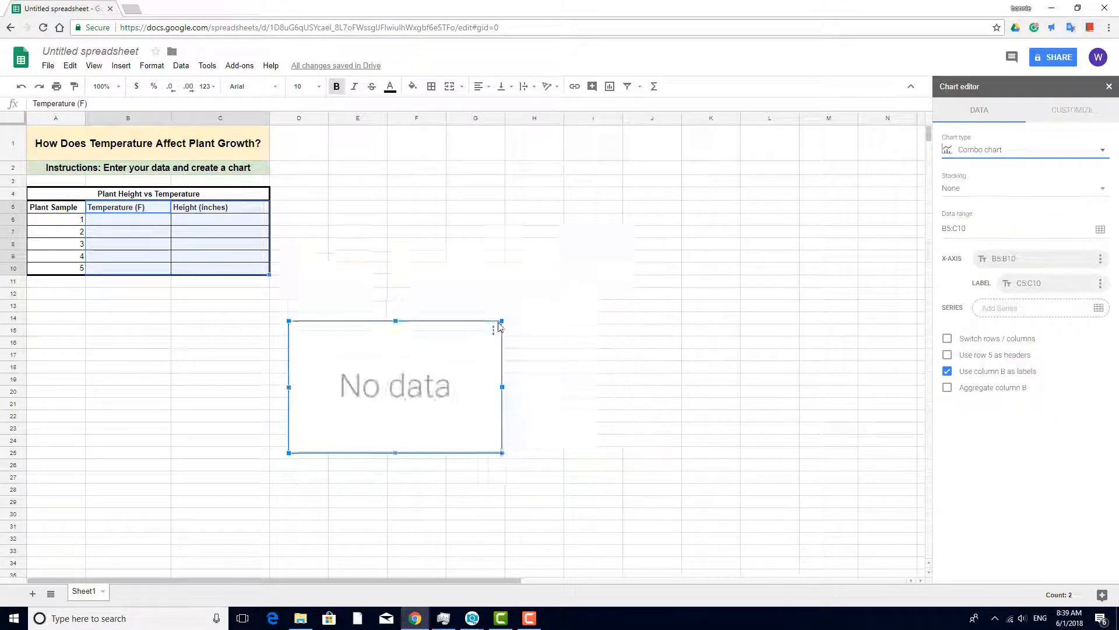
left_click_drag(500, 450, 549, 281)
left_click(577, 320)
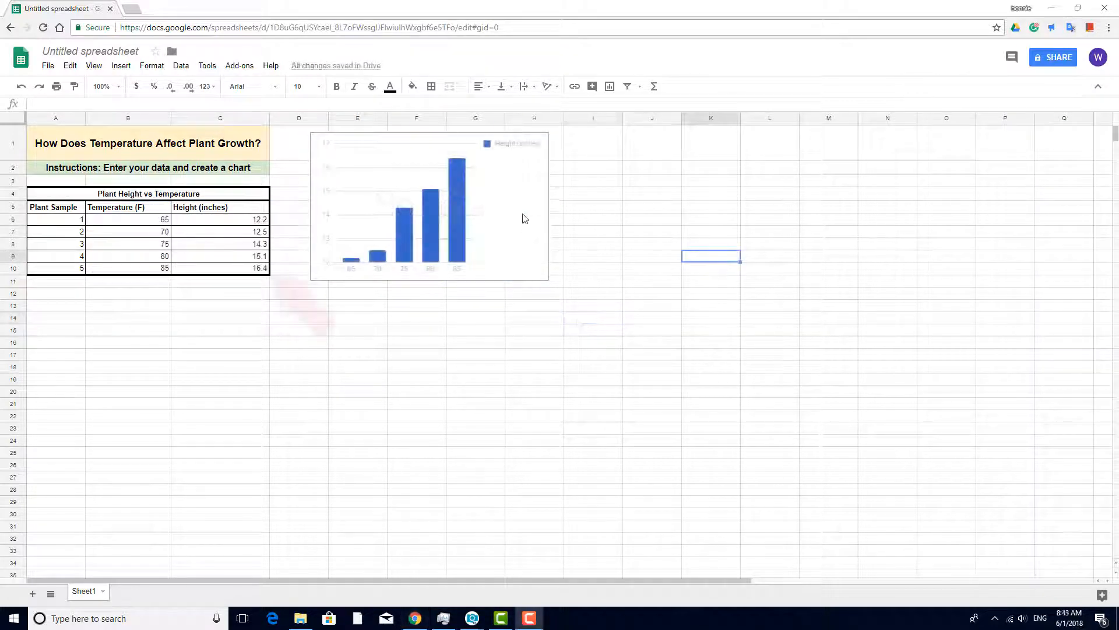
Open the chart for editing and set its chart title to "Plant Height vs Temperature".
double_click(547, 226)
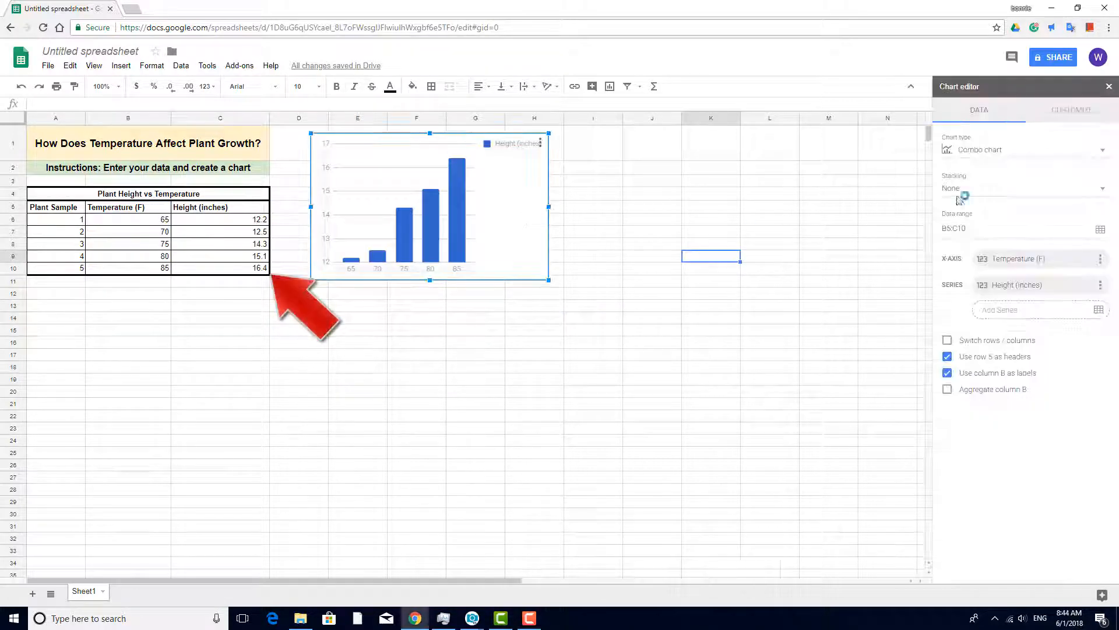
left_click(1073, 111)
left_click(1105, 161)
left_click(986, 214)
type("Plant")
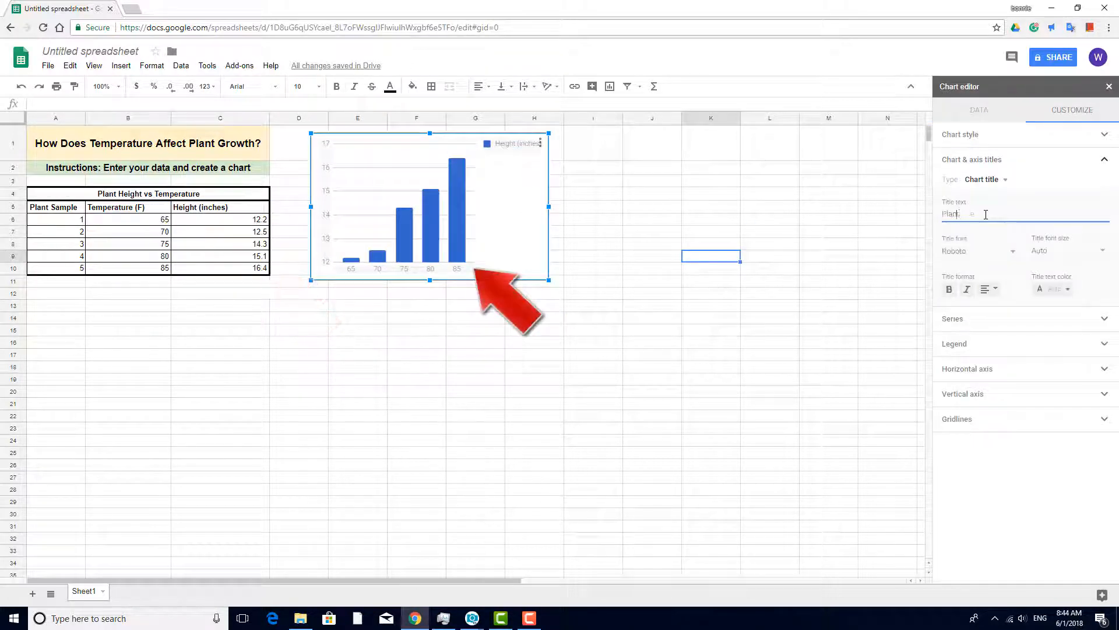
type(" Height vs Temperature")
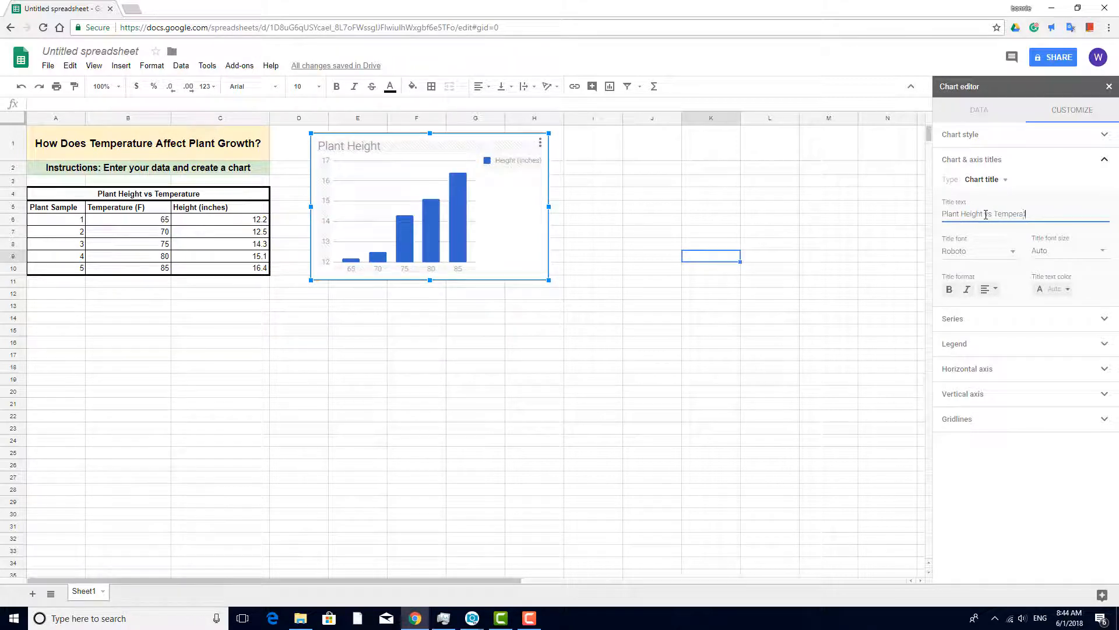
Set the chart's horizontal axis title to "Temperature (F)".
left_click(1006, 180)
left_click(1014, 214)
type("Tempe")
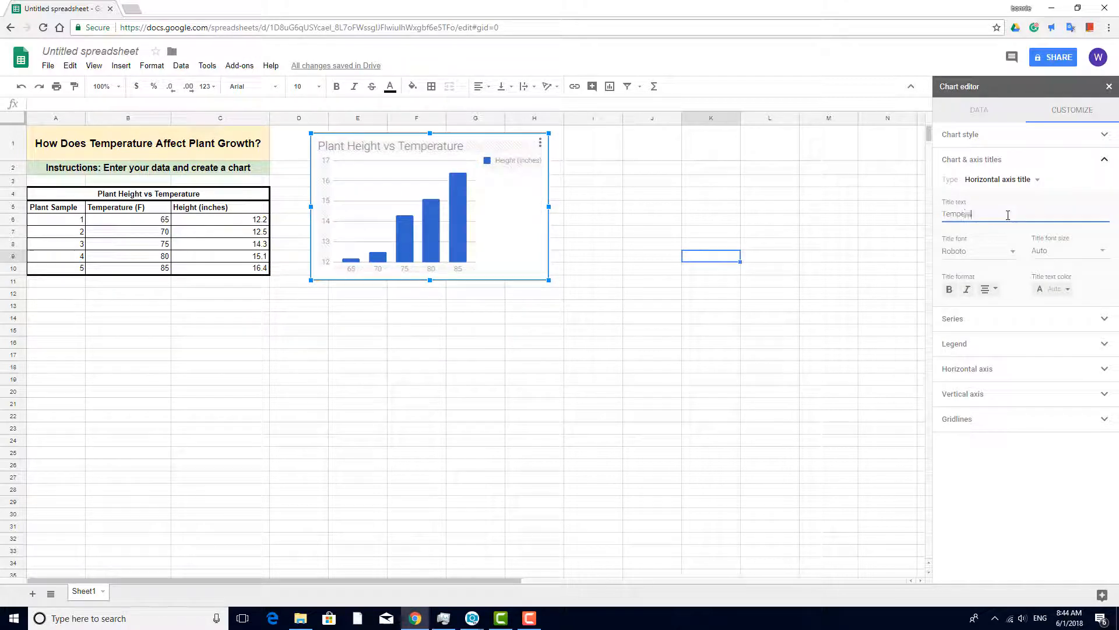
type("rature (F)")
Set the chart's vertical axis title to "Height (in)" and finish editing the chart.
left_click(1038, 180)
left_click(1015, 194)
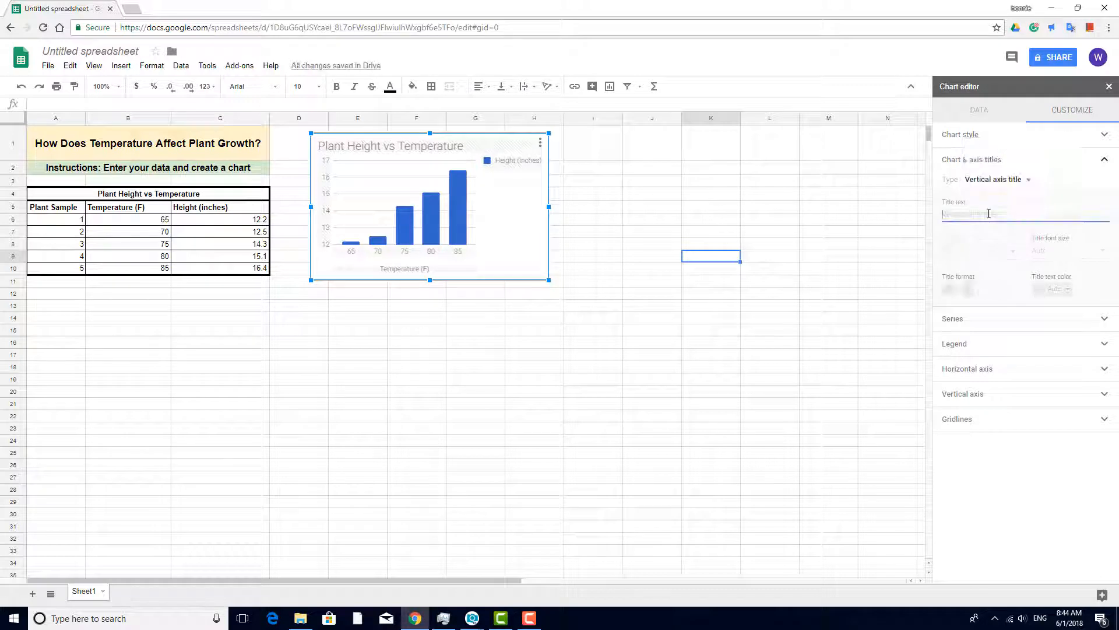
left_click(988, 213)
type("Height (in")
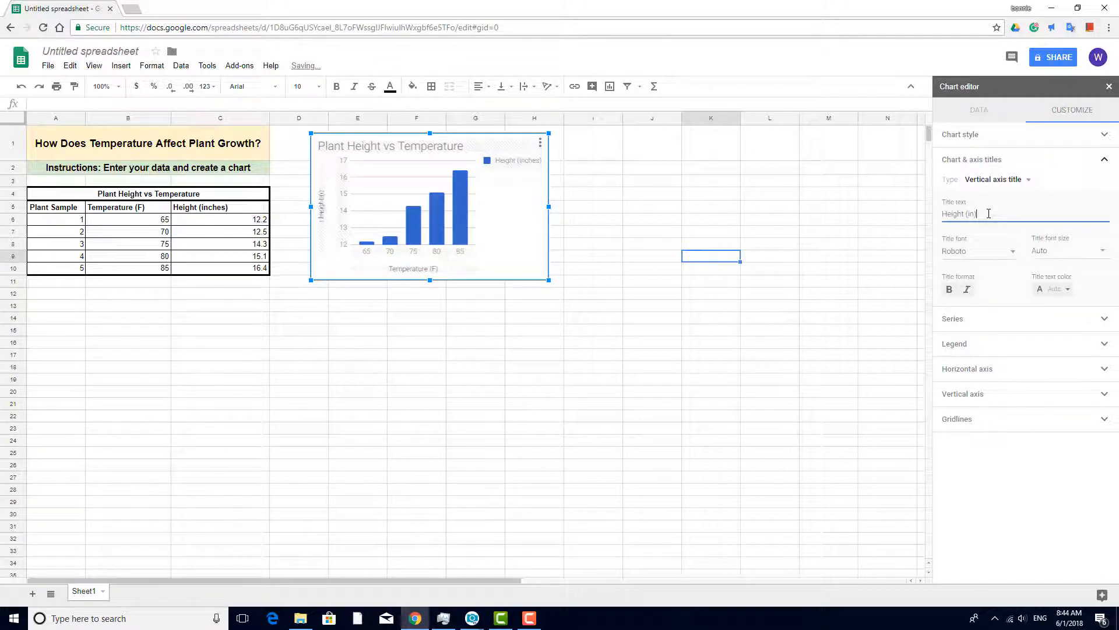
left_click(838, 297)
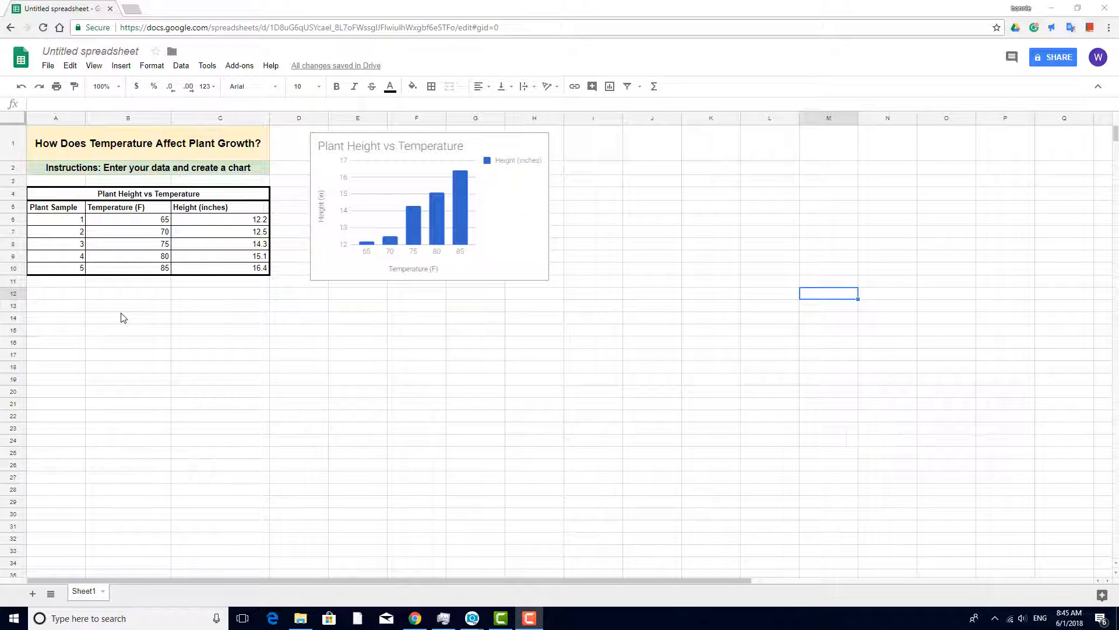
Copy the whole table A4:C10, including its title row, and paste the duplicate starting at A17.
left_click_drag(117, 194, 257, 268)
key("ctrl+c")
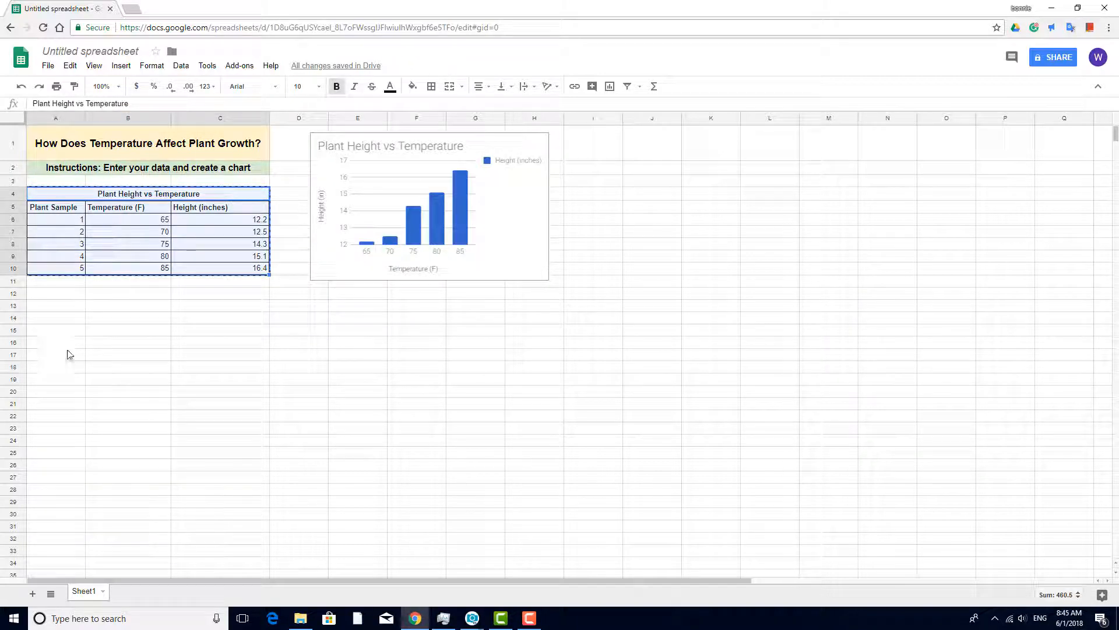
left_click(64, 358)
key("ctrl+v")
left_click(357, 418)
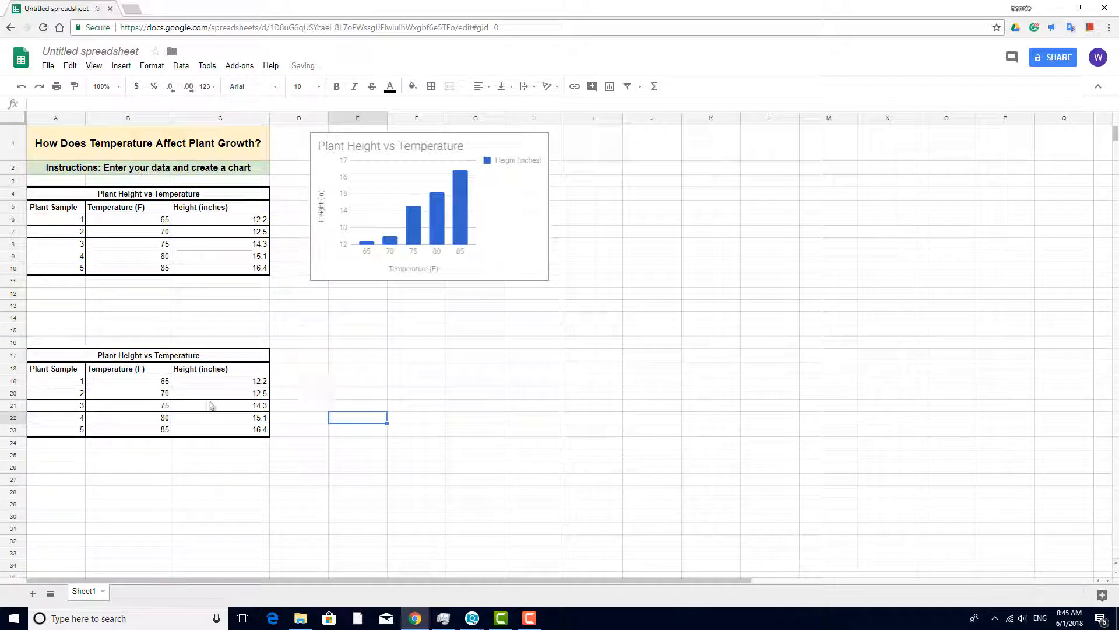
Change the duplicate table's column headers in B18 and C18 to "Temperature (C)" and "Height (cm)".
double_click(142, 372)
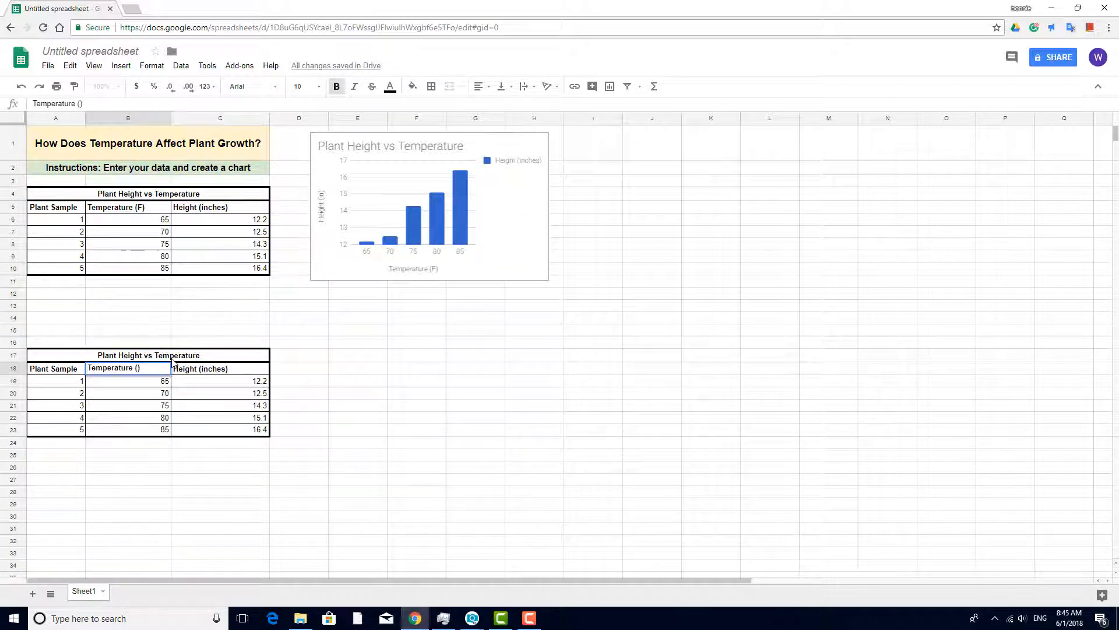
type("C")
key("Return")
double_click(196, 372)
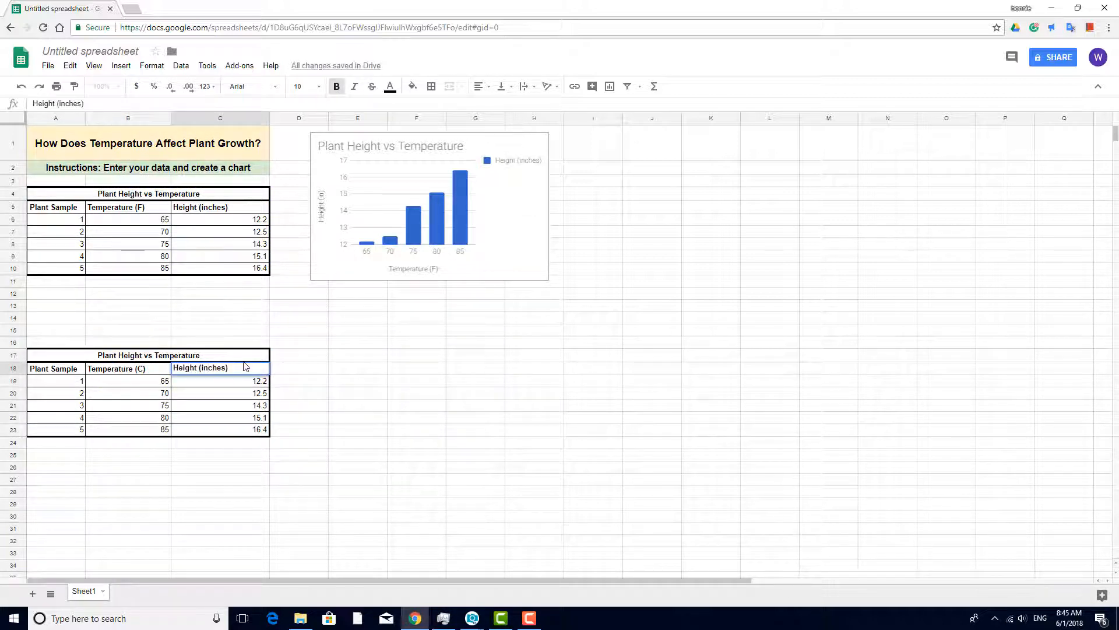
key("shift+Right")
key("shift+Right")
key("shift+Right")
key("shift+Right")
key("shift+Right")
type("cm")
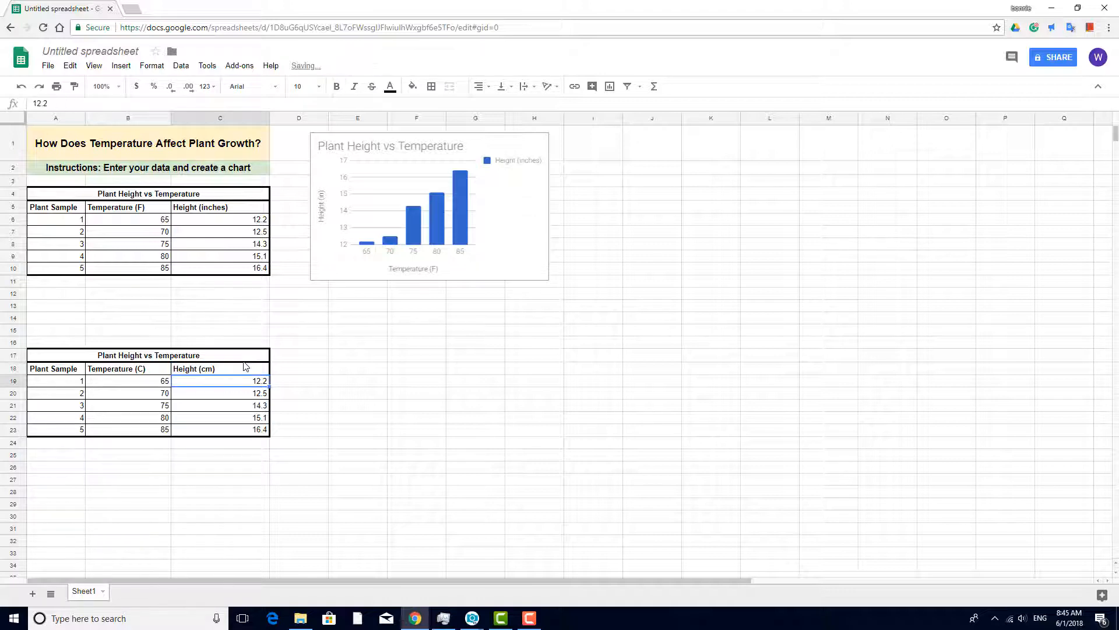
Clear the temperature and height values from B19:C23 in the duplicate table.
left_click(323, 408)
left_click_drag(144, 383, 239, 432)
key("Delete")
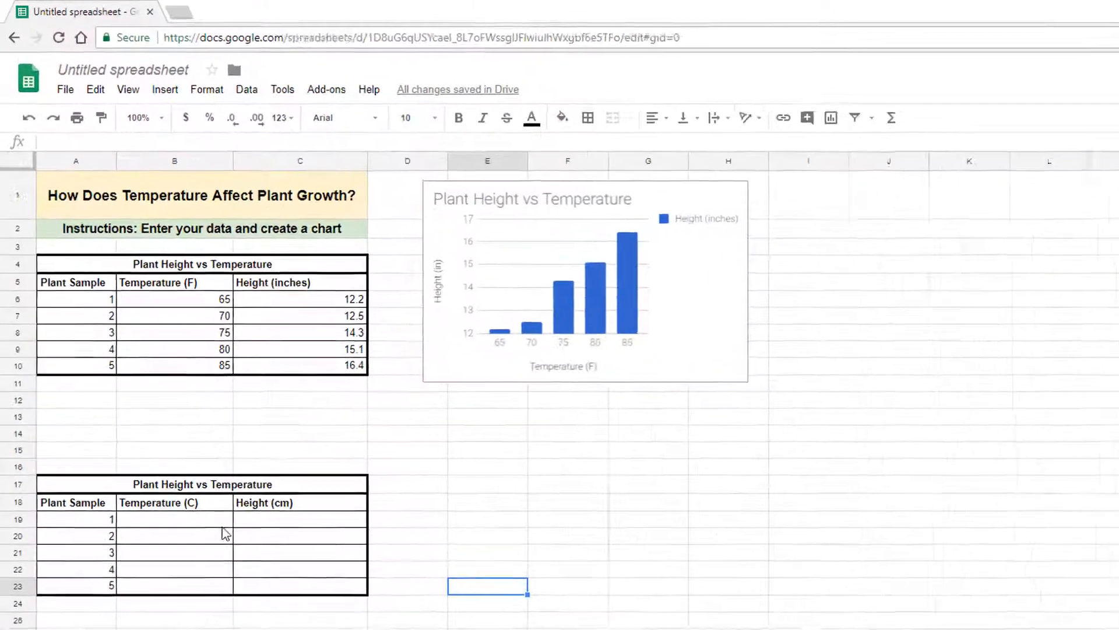
Enter the Fahrenheit-to-Celsius conversion formula =(B6-32)/1.8 in B19.
left_click(163, 384)
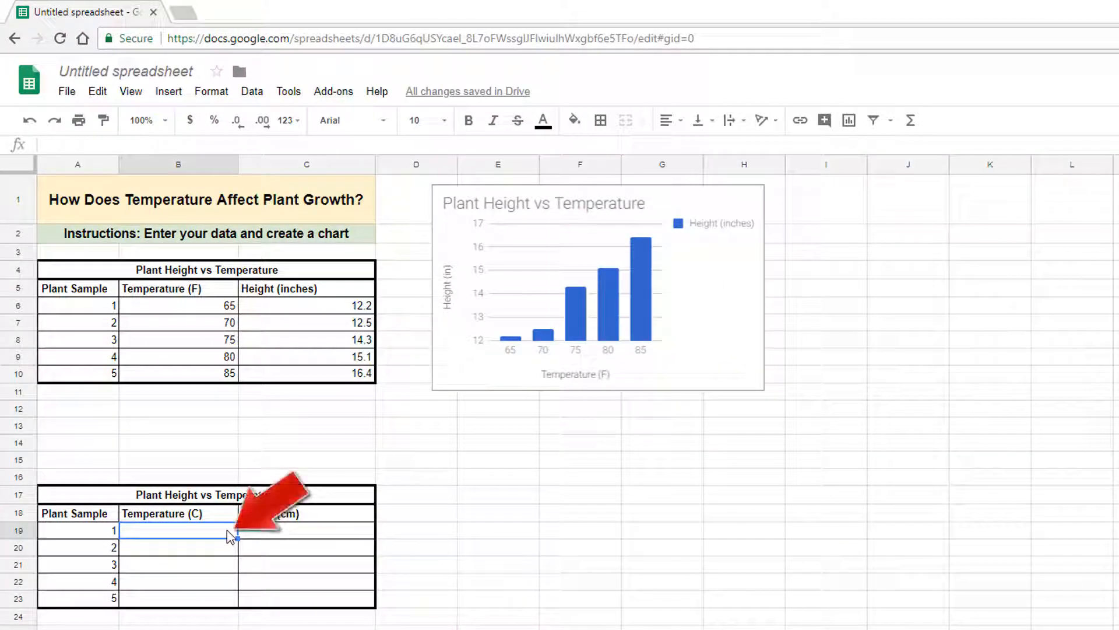
type("=(")
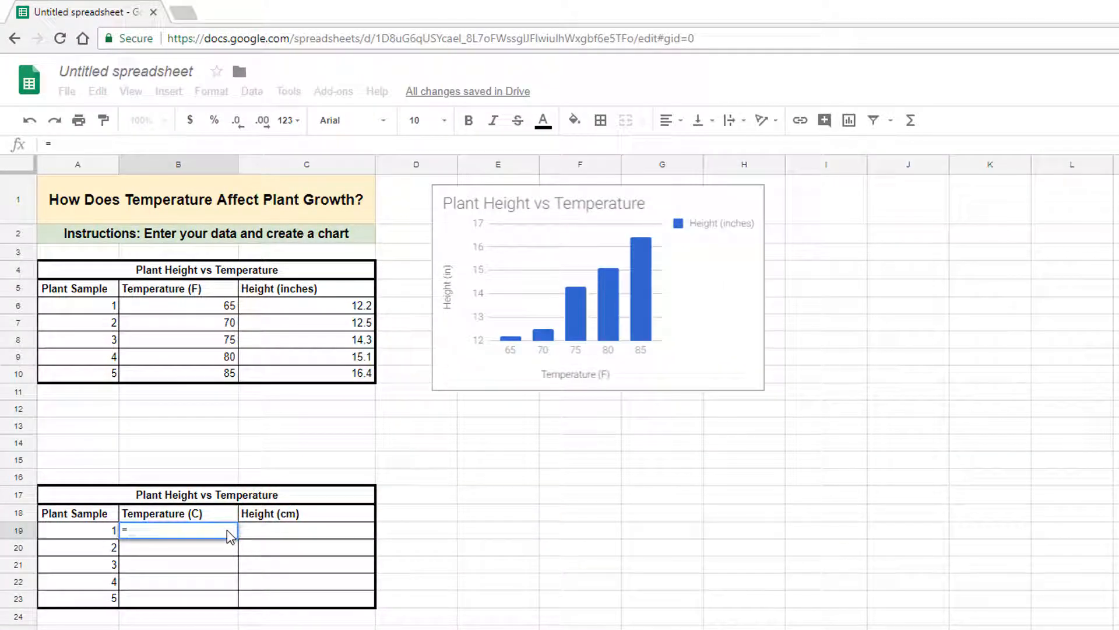
left_click(176, 308)
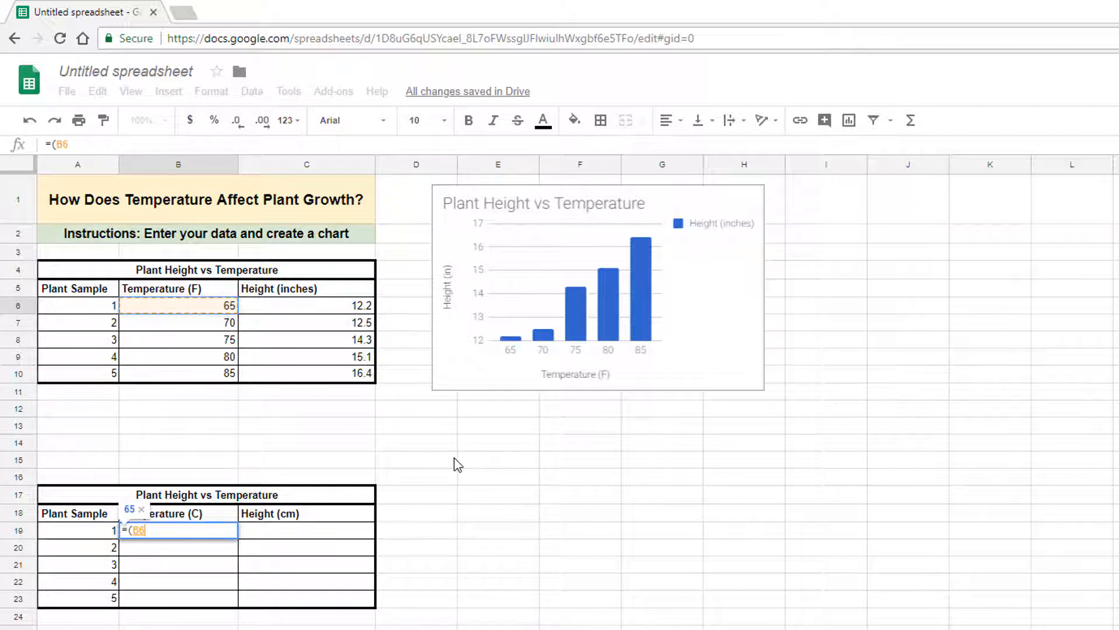
type("-32")
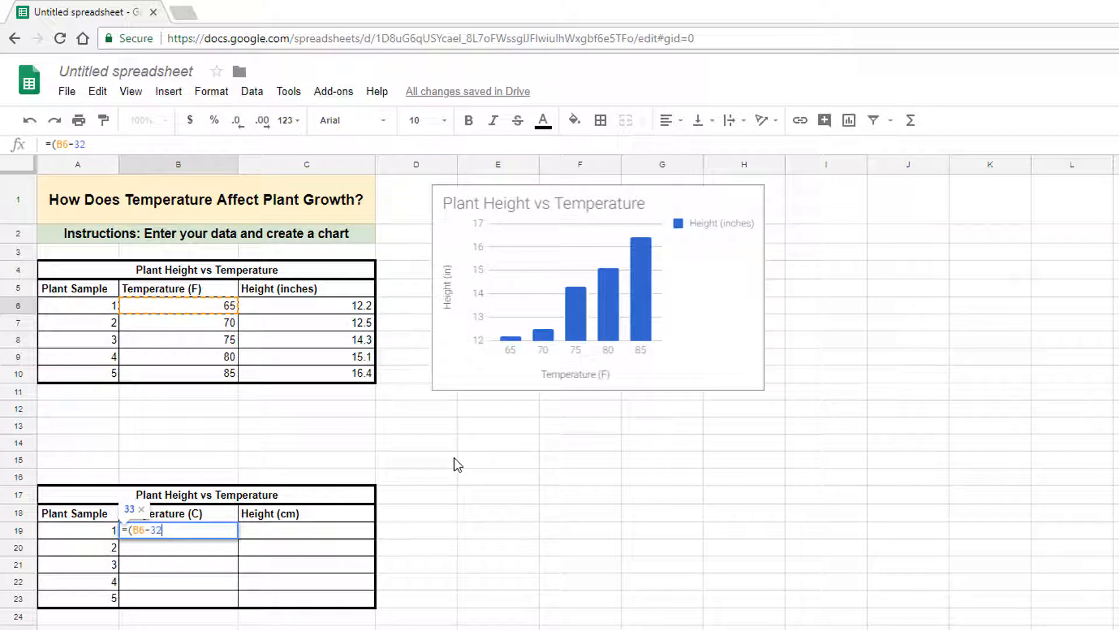
type(")/1.8")
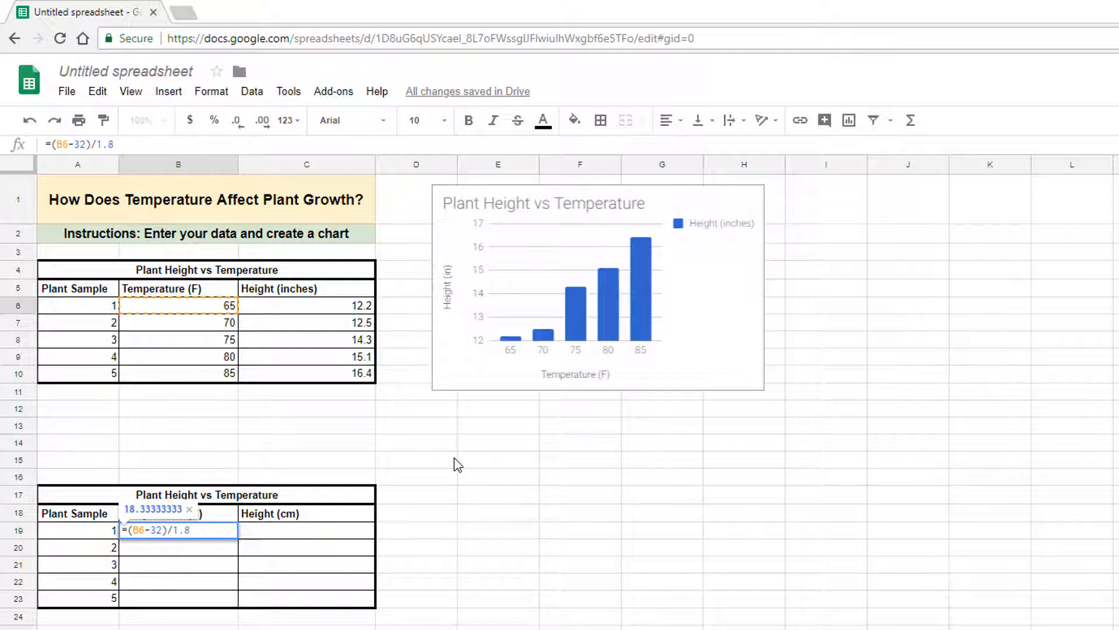
key("Return")
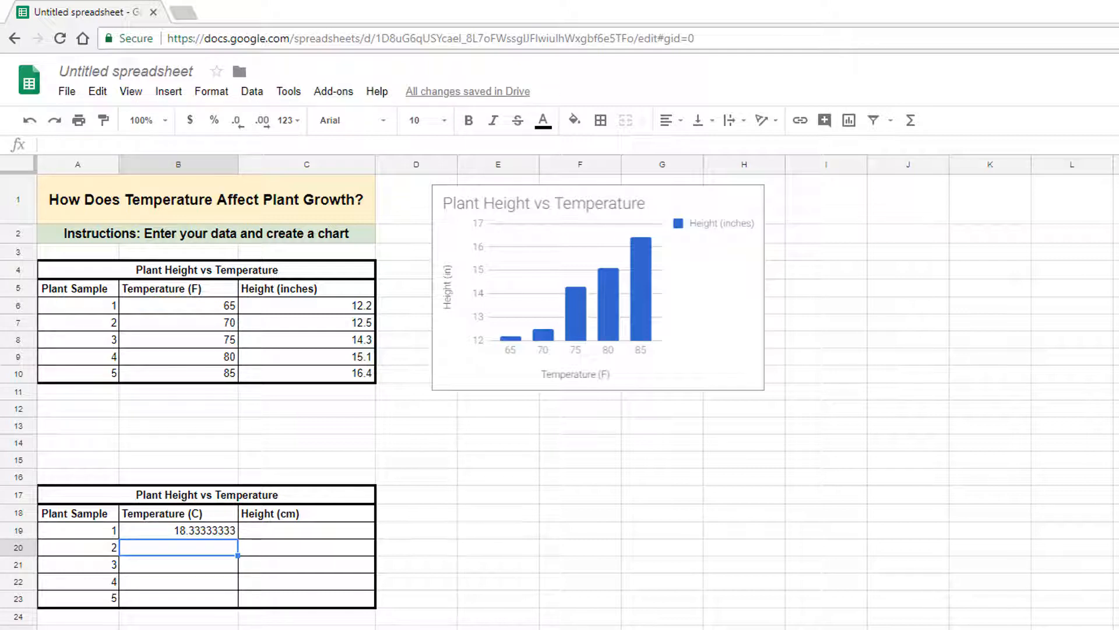
Enter the inches-to-centimetres conversion formula =C6*2.54 in C19.
left_click(333, 532)
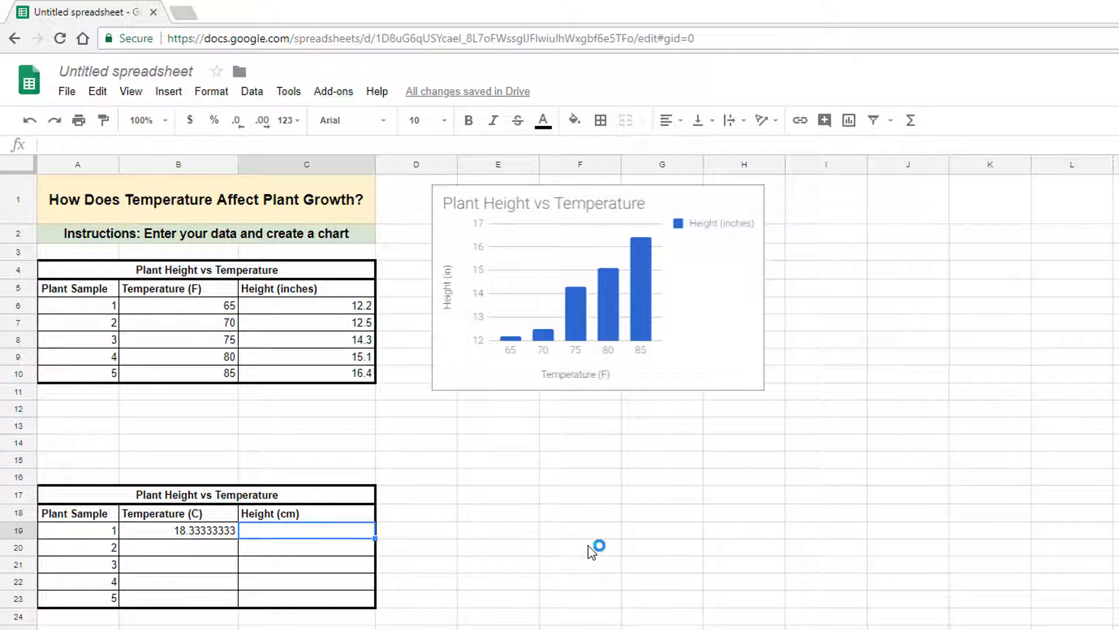
type("=")
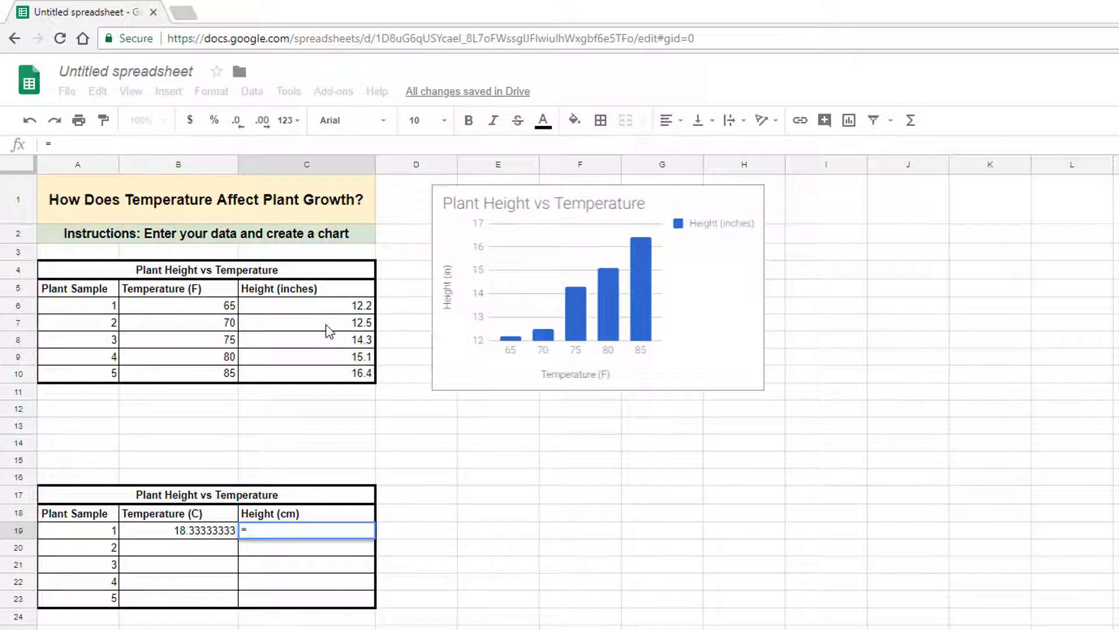
left_click(328, 305)
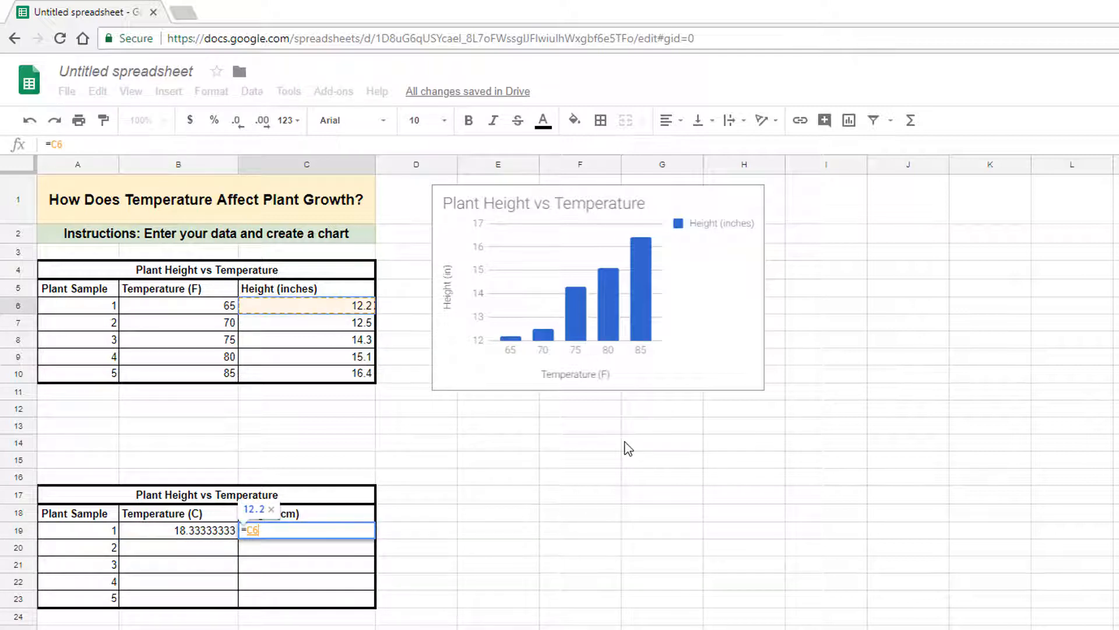
type("*")
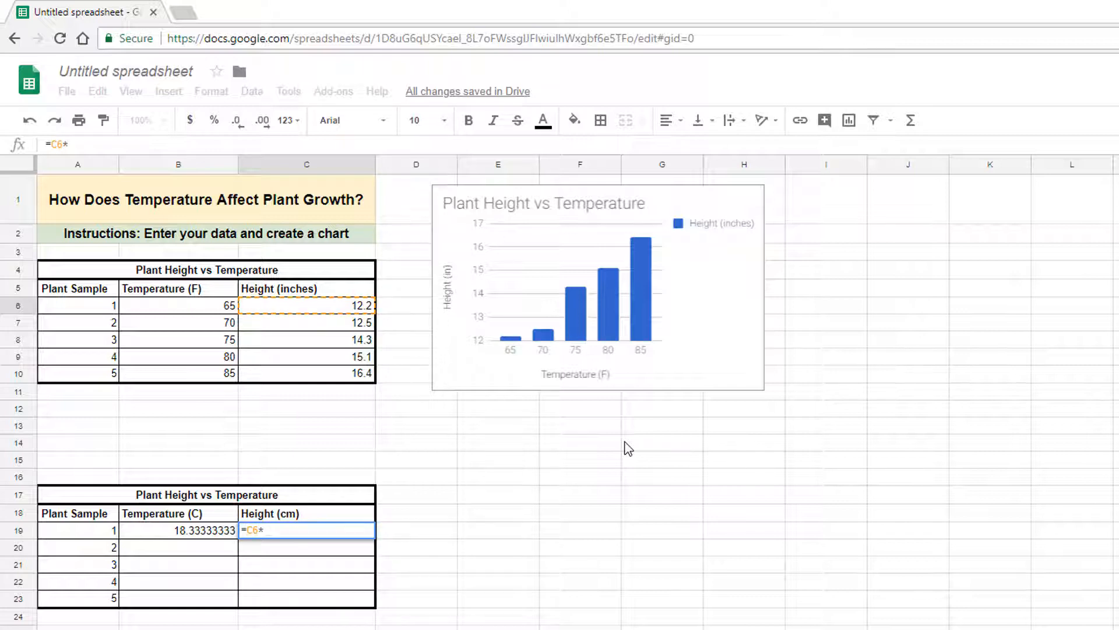
type("2.54")
key("Return")
left_click(615, 586)
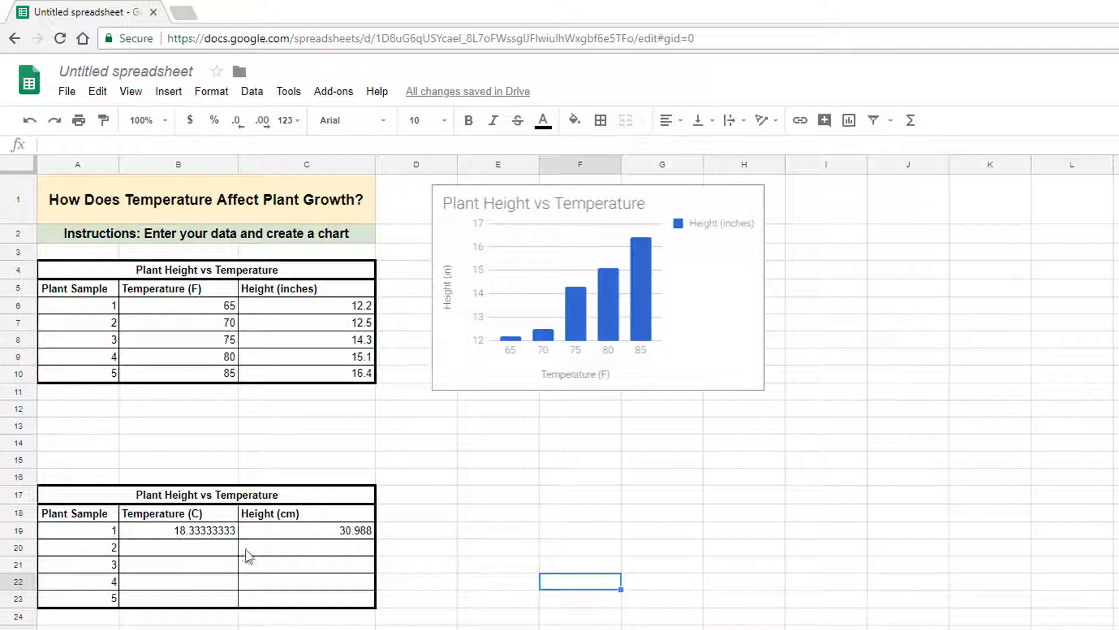
Fill the two conversion formulas from B19:C19 down through row 23.
left_click_drag(230, 531, 271, 536)
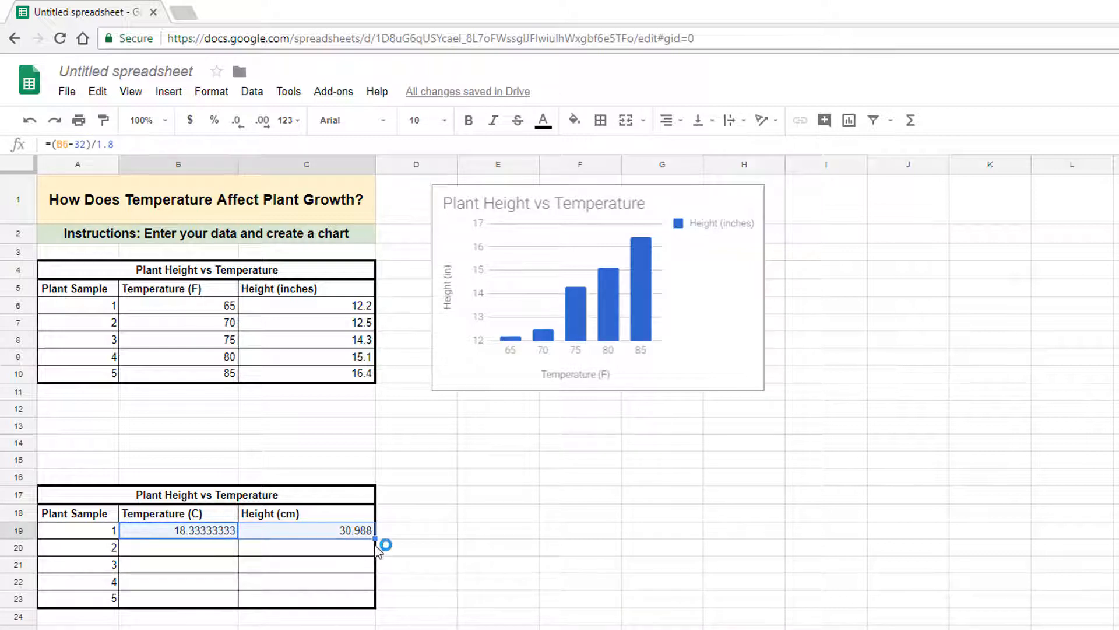
left_click_drag(375, 538, 376, 607)
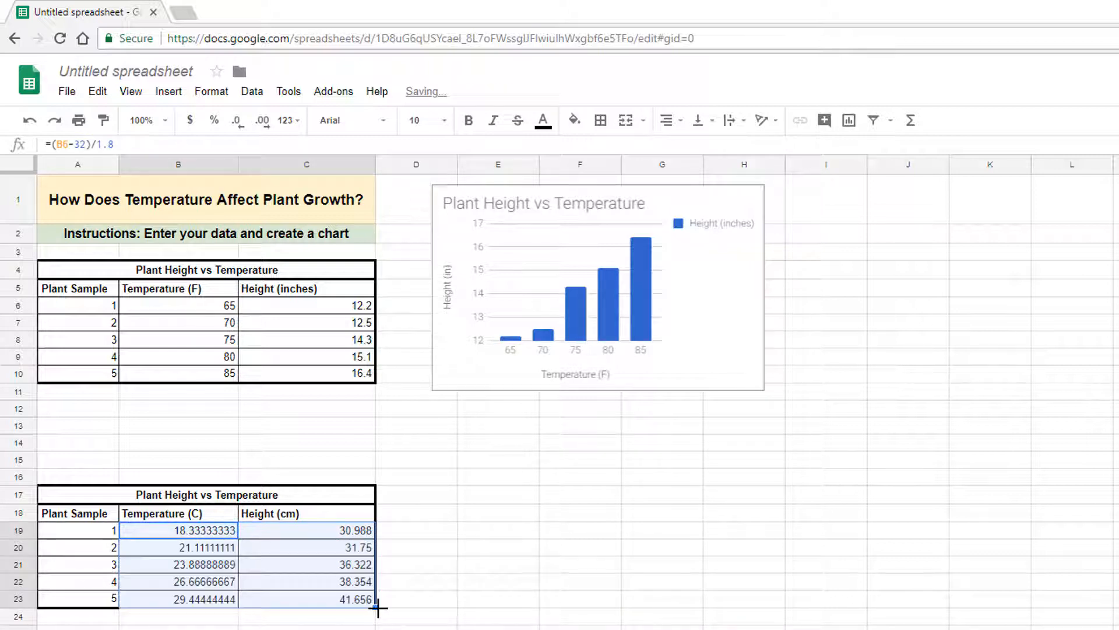
left_click(512, 622)
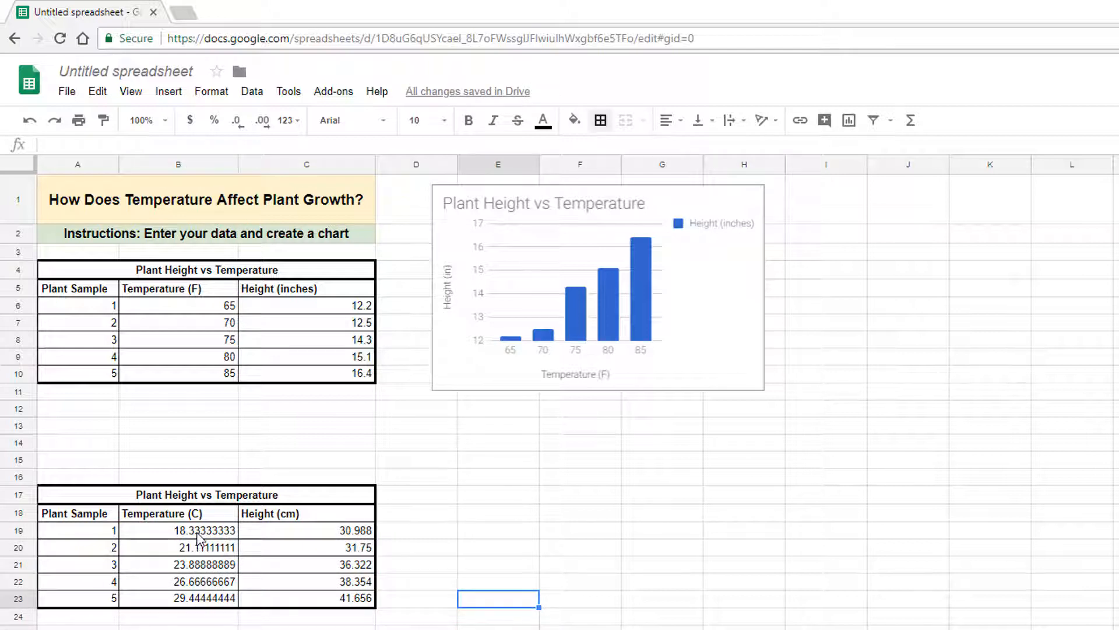
Format the converted values in B19:C23 with the two-decimal Number format.
left_click_drag(198, 532, 371, 606)
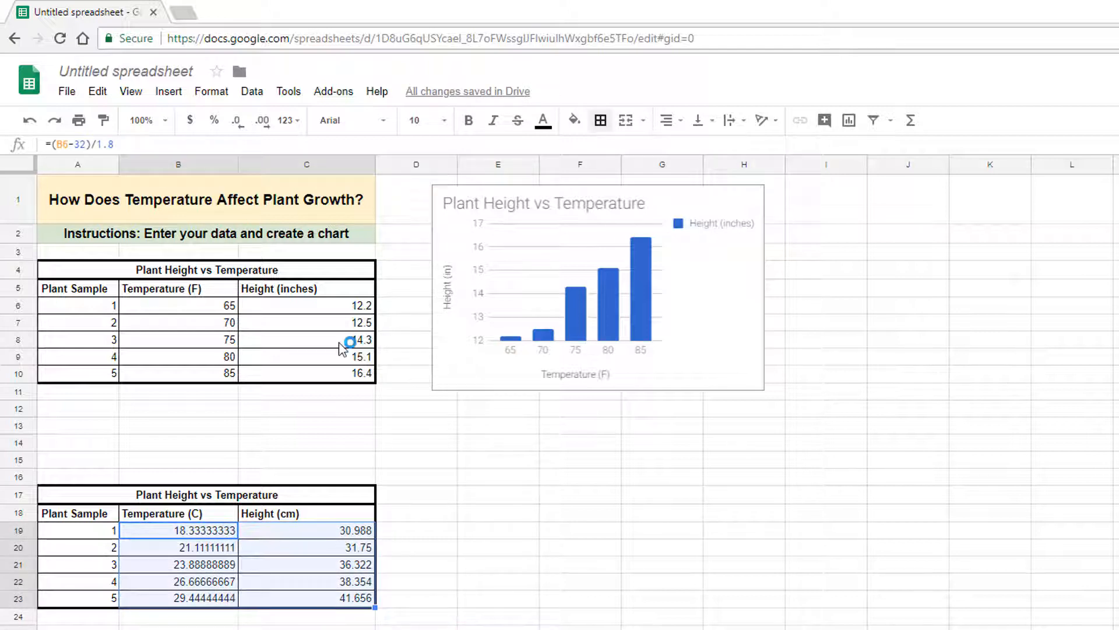
left_click(211, 91)
mouse_move(316, 127)
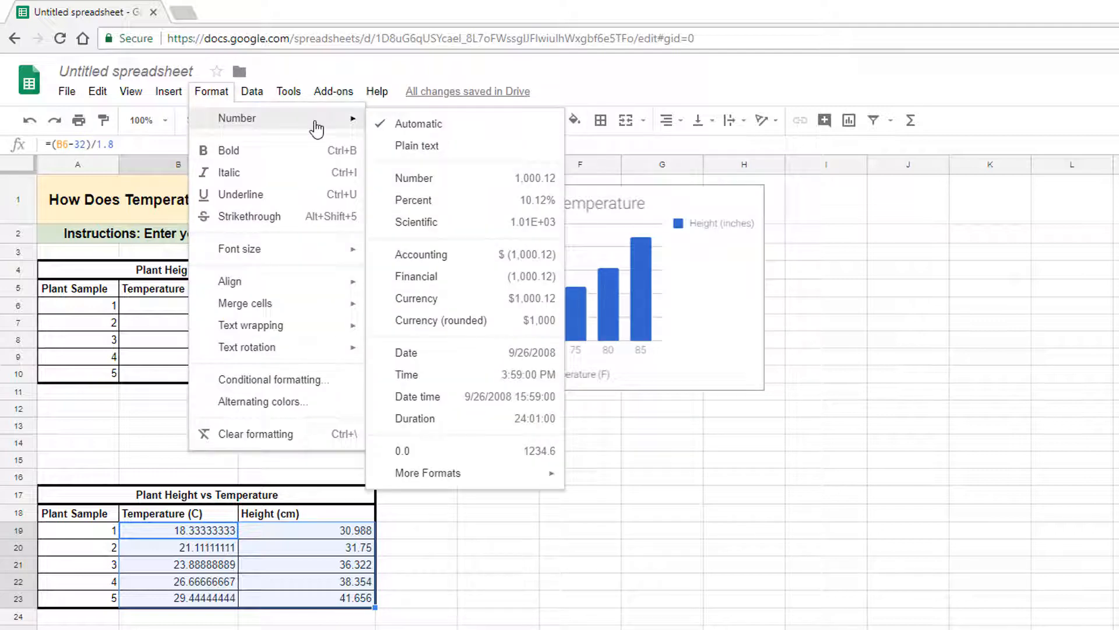
left_click(484, 179)
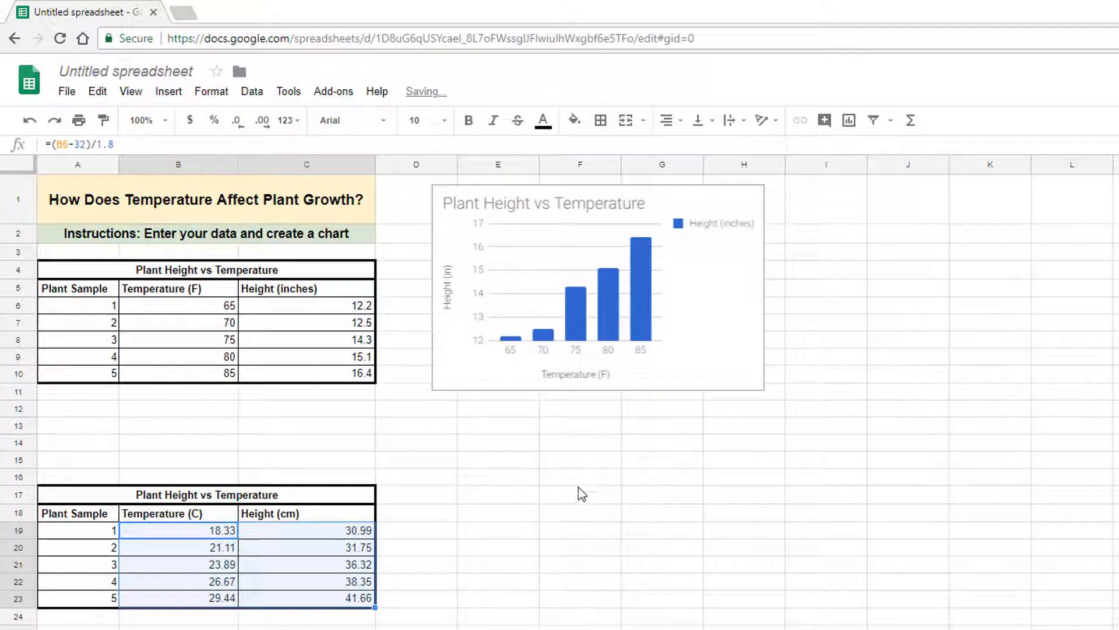
left_click(580, 530)
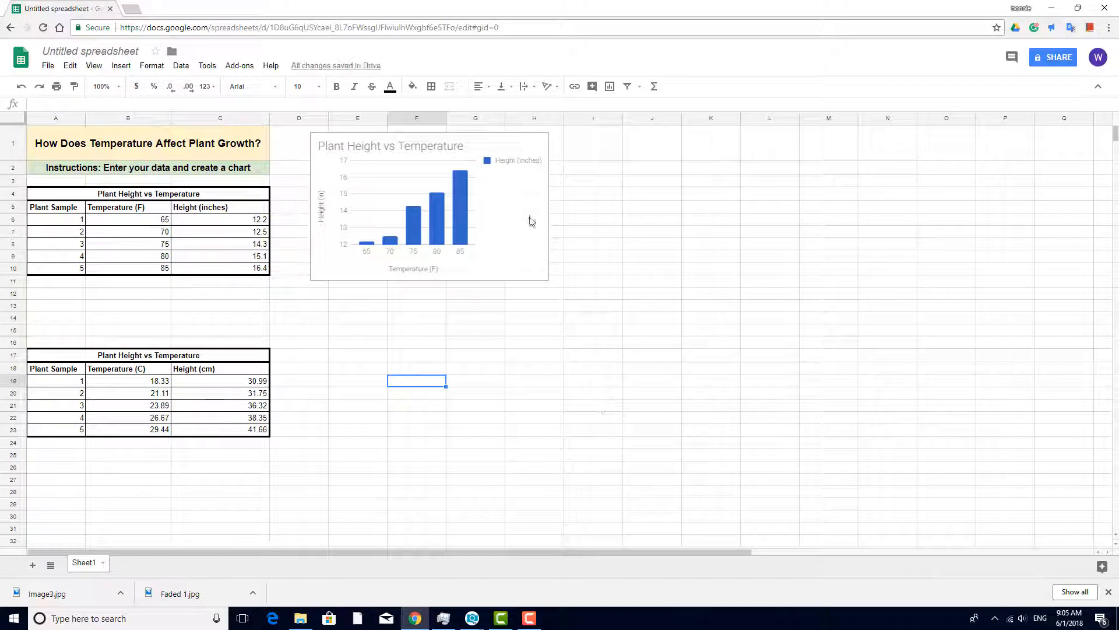
Paste a copy of the chart beside the second table, spanning about columns D to H and rows 15 to 27.
left_click(719, 298)
key("Escape")
left_click(359, 344)
key("ctrl+v")
left_click_drag(396, 369, 380, 365)
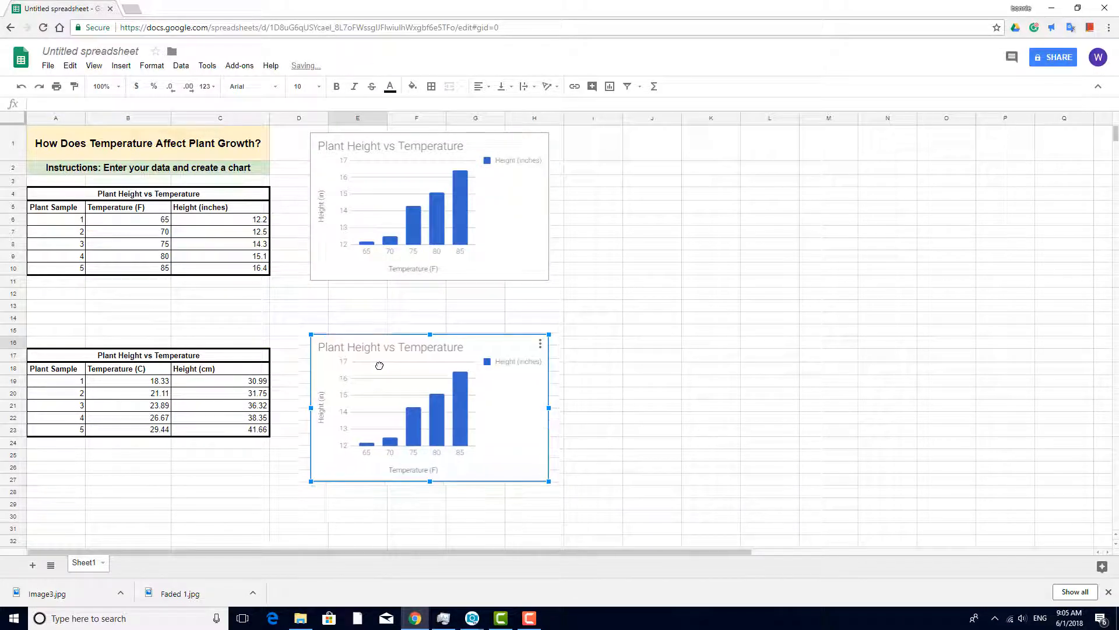
Open the copied chart for editing and set its data range to B18:C23.
double_click(498, 395)
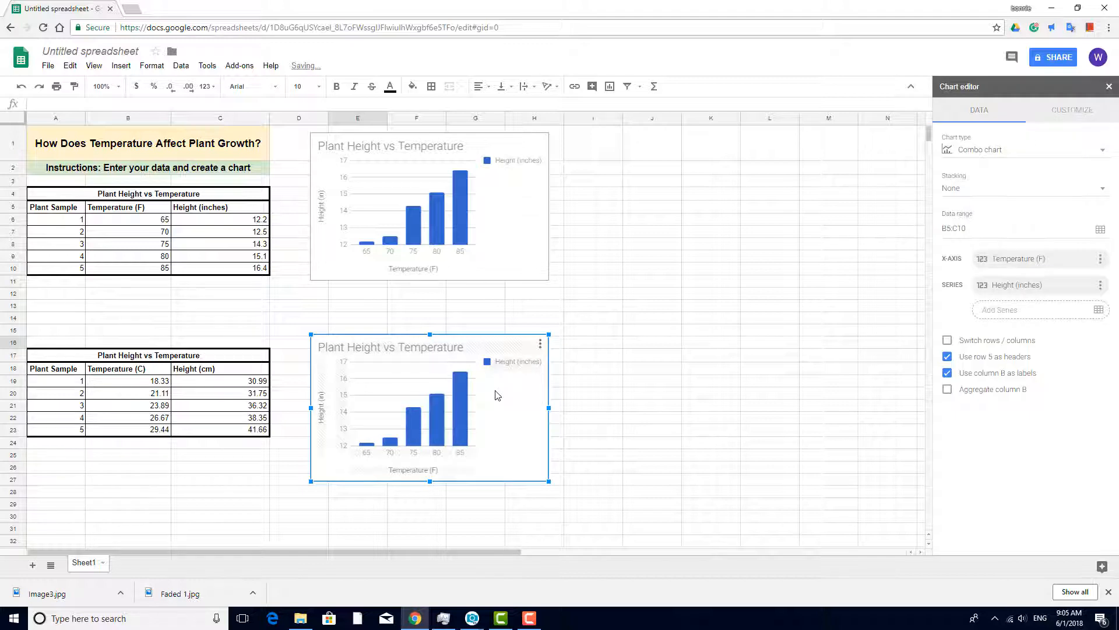
left_click(1101, 229)
left_click_drag(145, 380, 220, 436)
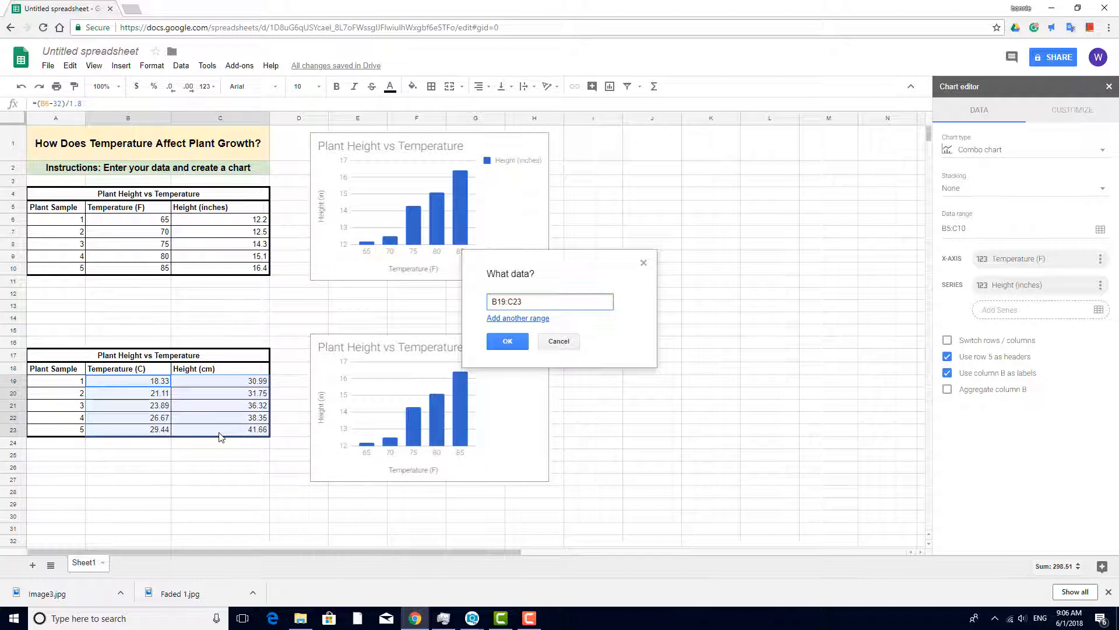
left_click(522, 346)
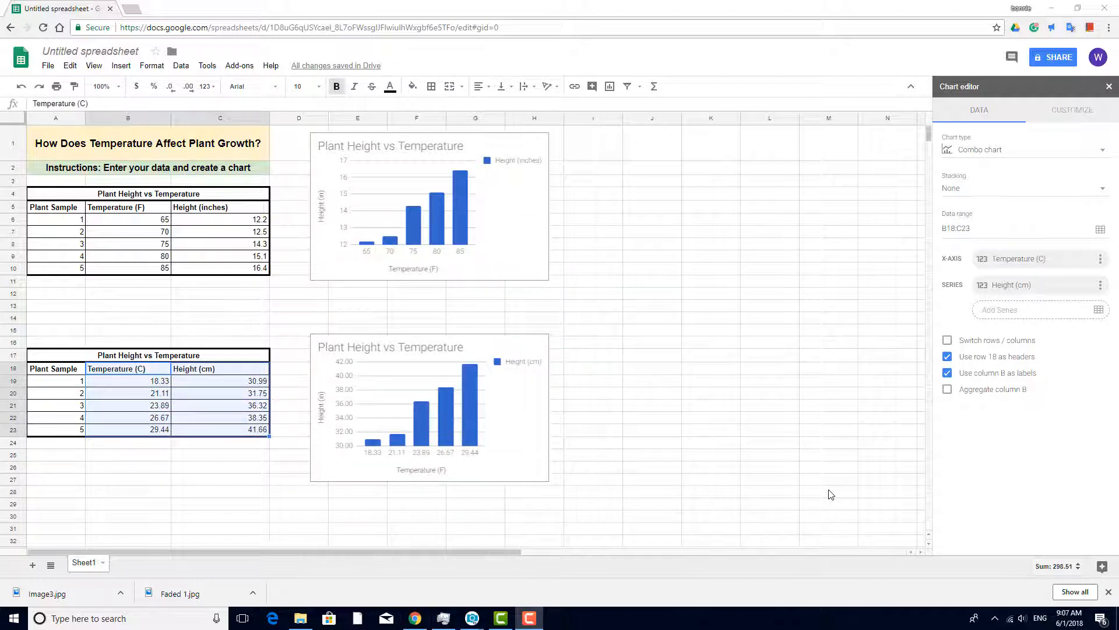
Change the copied chart's vertical axis title to "Height (cm)".
left_click(467, 401)
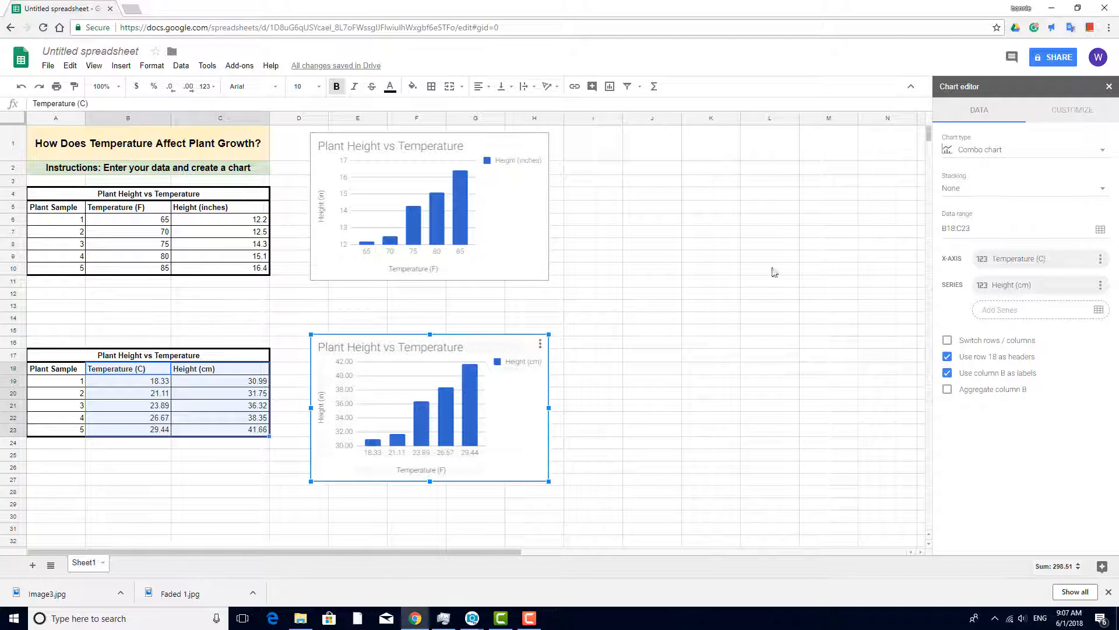
left_click(1072, 110)
left_click(991, 166)
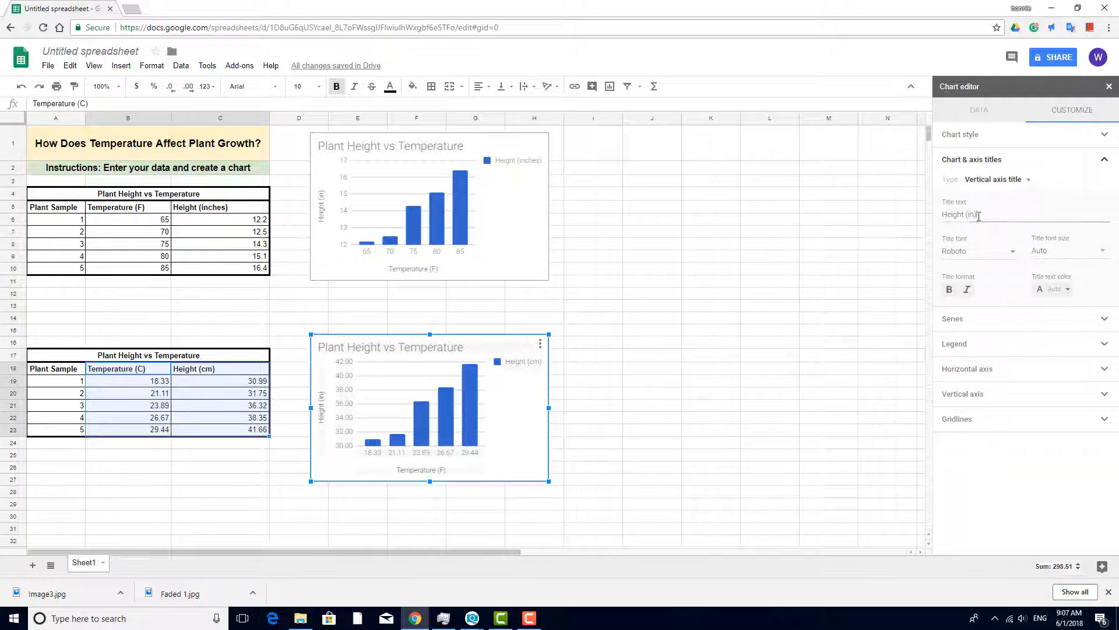
left_click(998, 212)
type("cm)")
Change the copied chart's horizontal axis title to "Temperature (C)" and close the chart editor.
left_click(1026, 180)
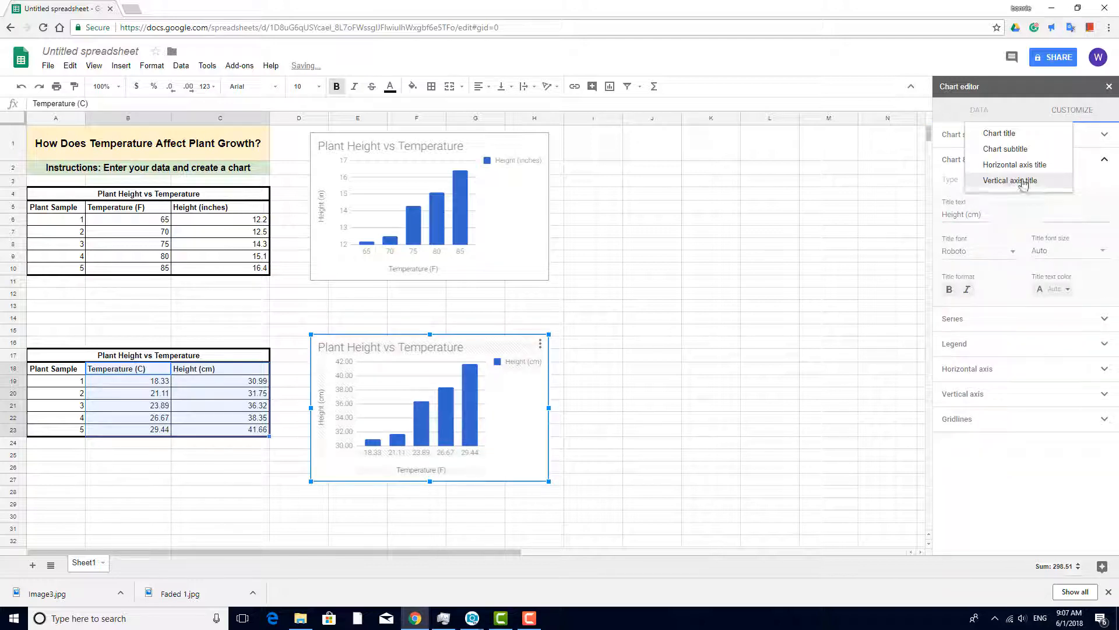
left_click(998, 163)
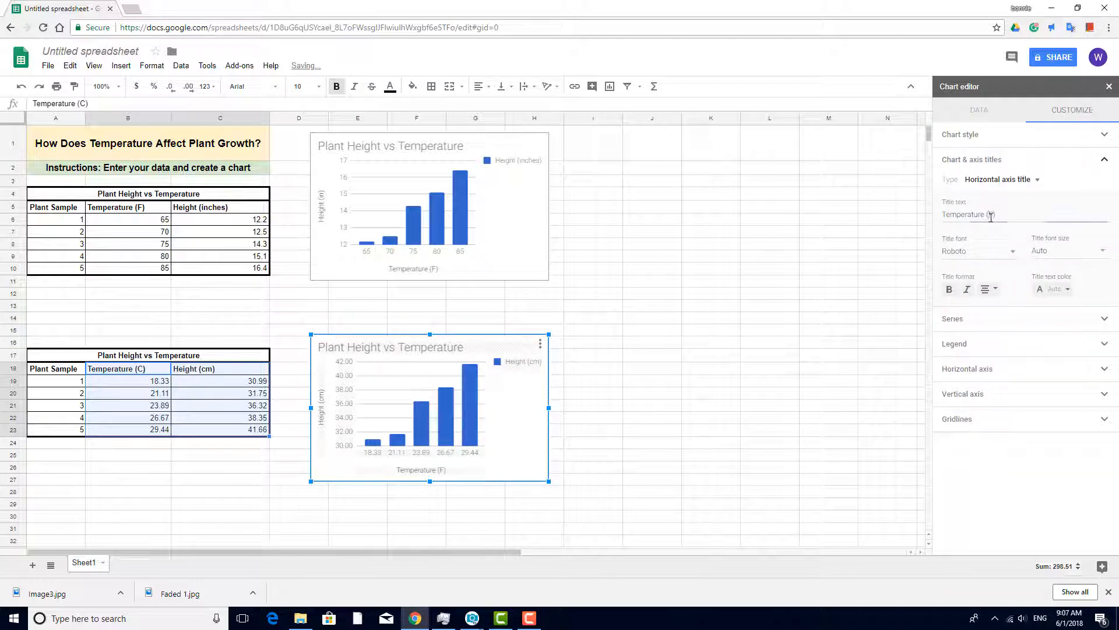
left_click(790, 257)
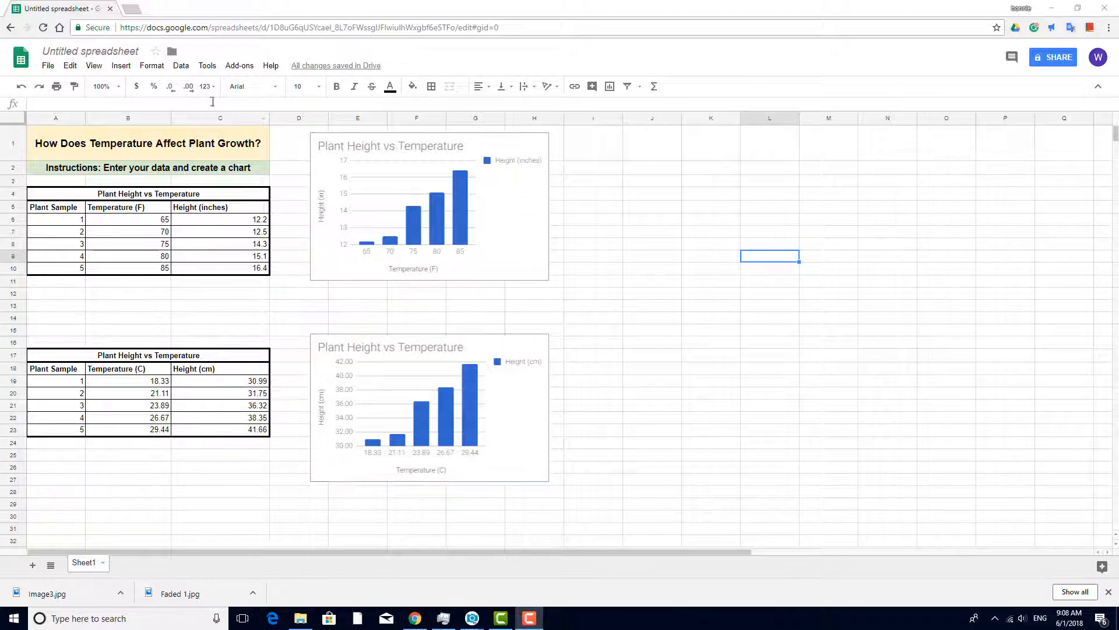
Rename the spreadsheet as "Plant Height vs Temperature".
left_click(117, 51)
type("Plant ")
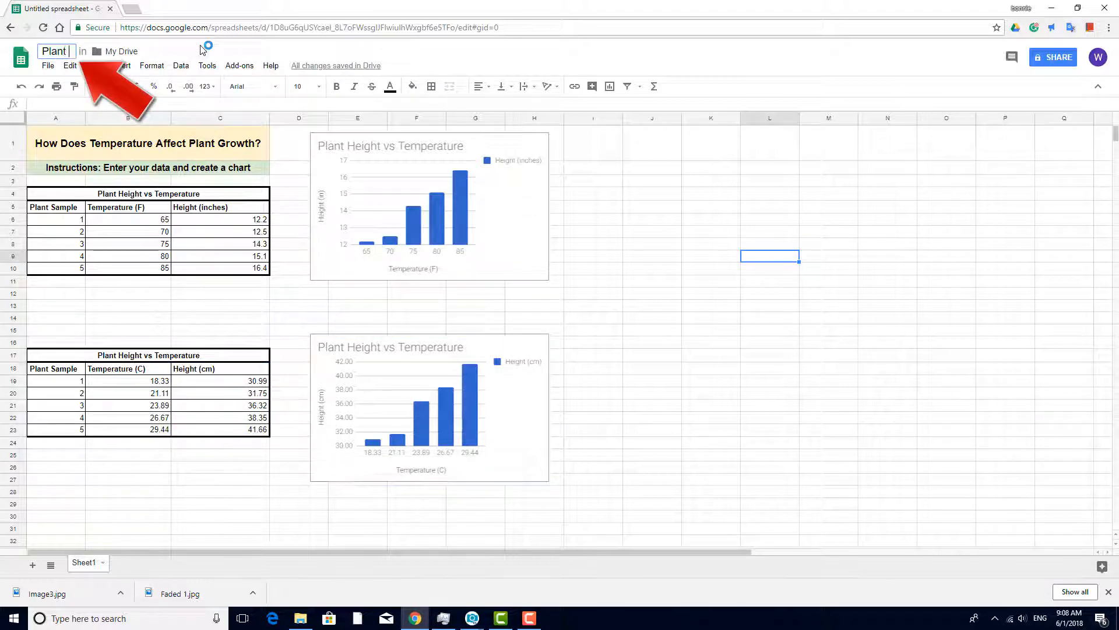
type("Height vs Temperat")
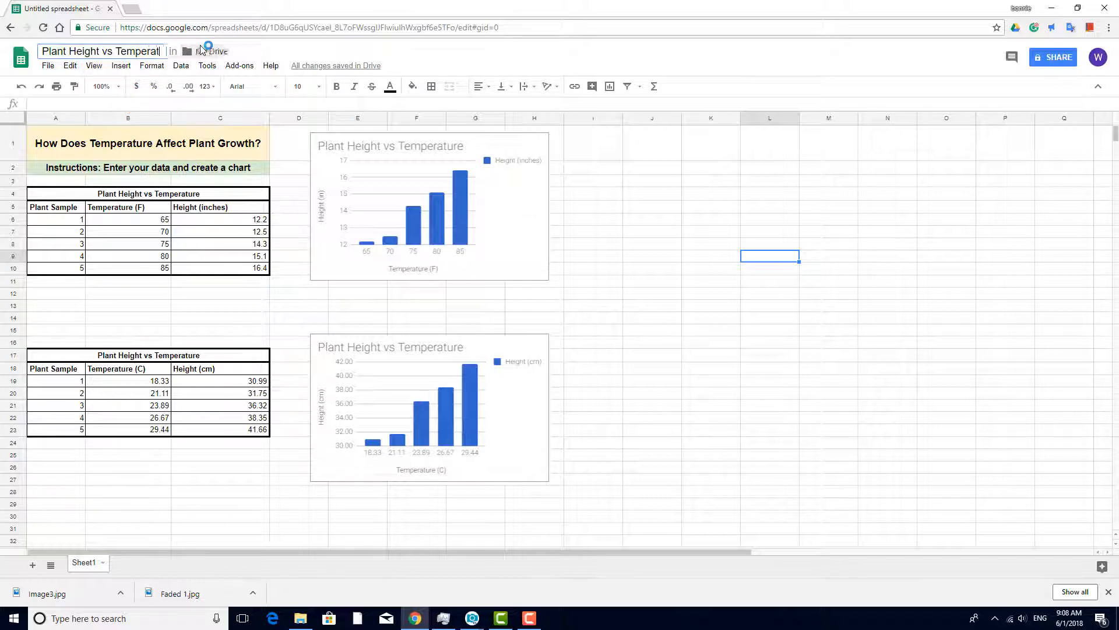
type("ure")
key("Return")
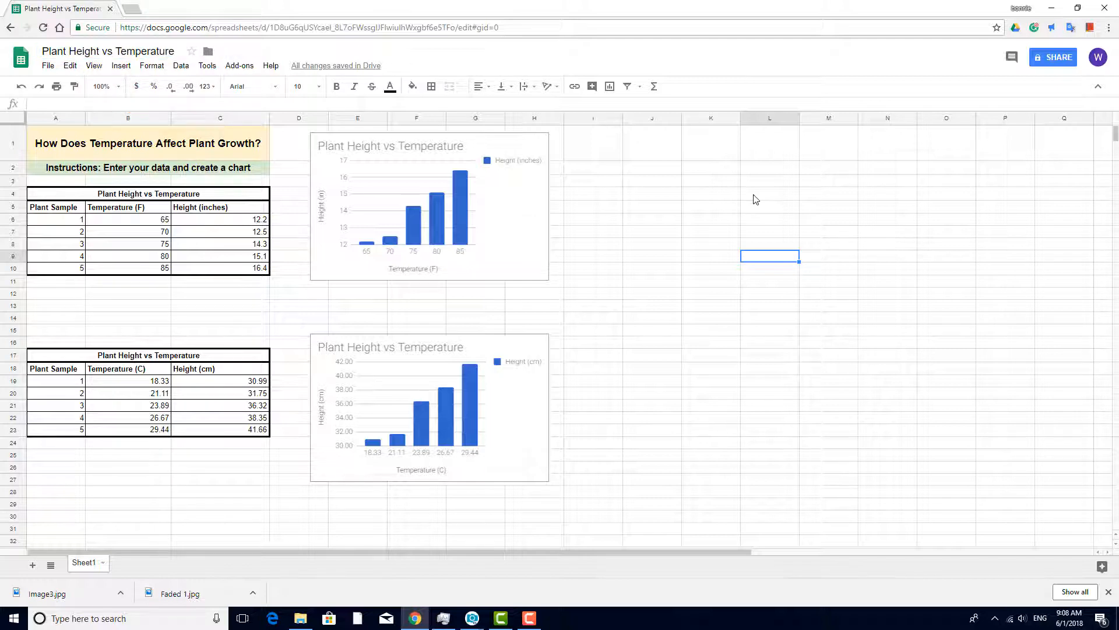
View the spreadsheet's options for sharing with others and close them without adding anyone.
left_click(1054, 57)
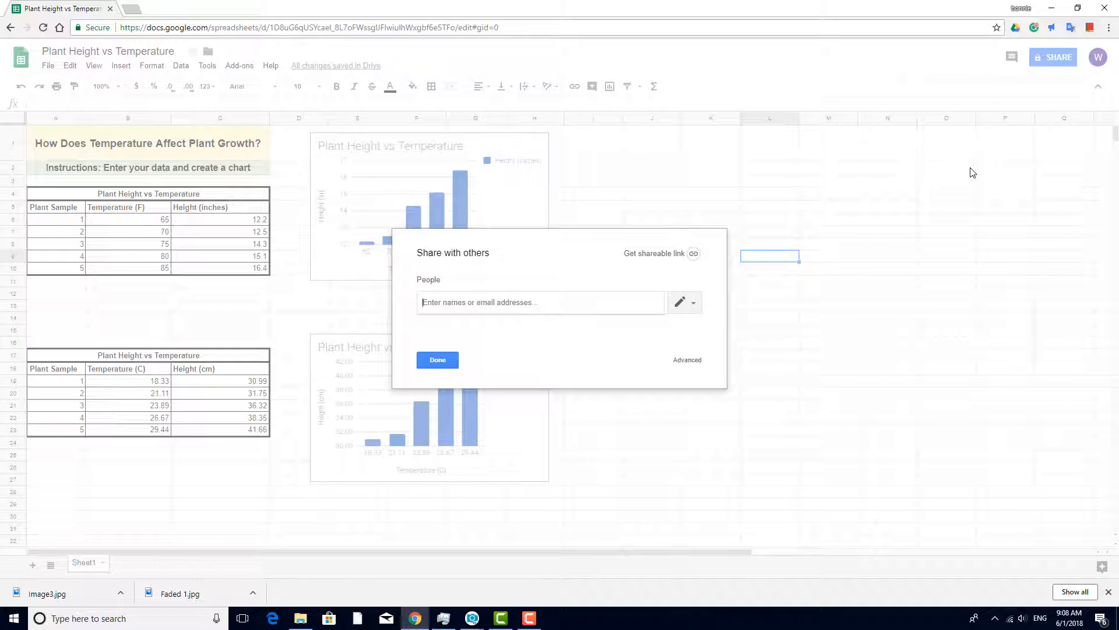
left_click(445, 364)
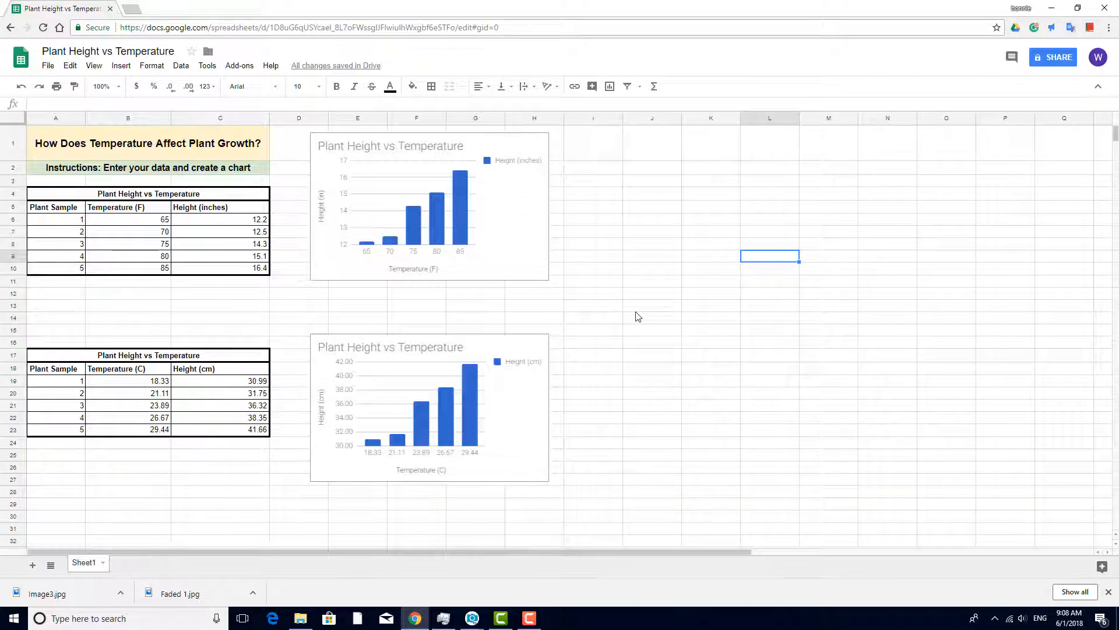
Launch the Doctopus add-on's mode selection setup and select the "Period 1 History" roster for distributing Drive resources.
left_click(240, 66)
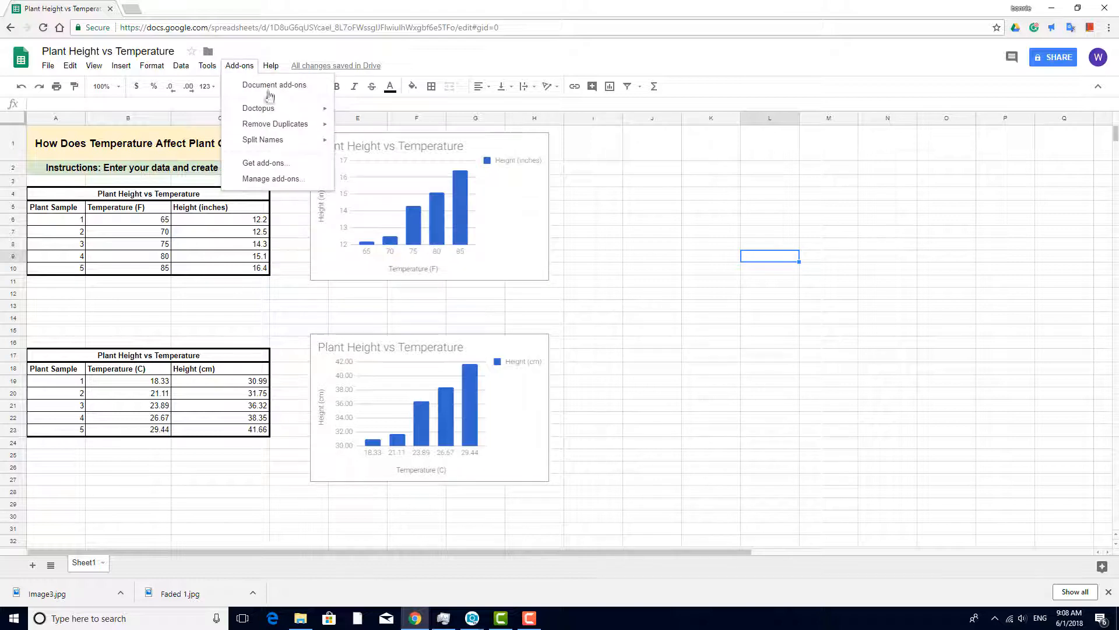
mouse_move(291, 112)
mouse_move(373, 114)
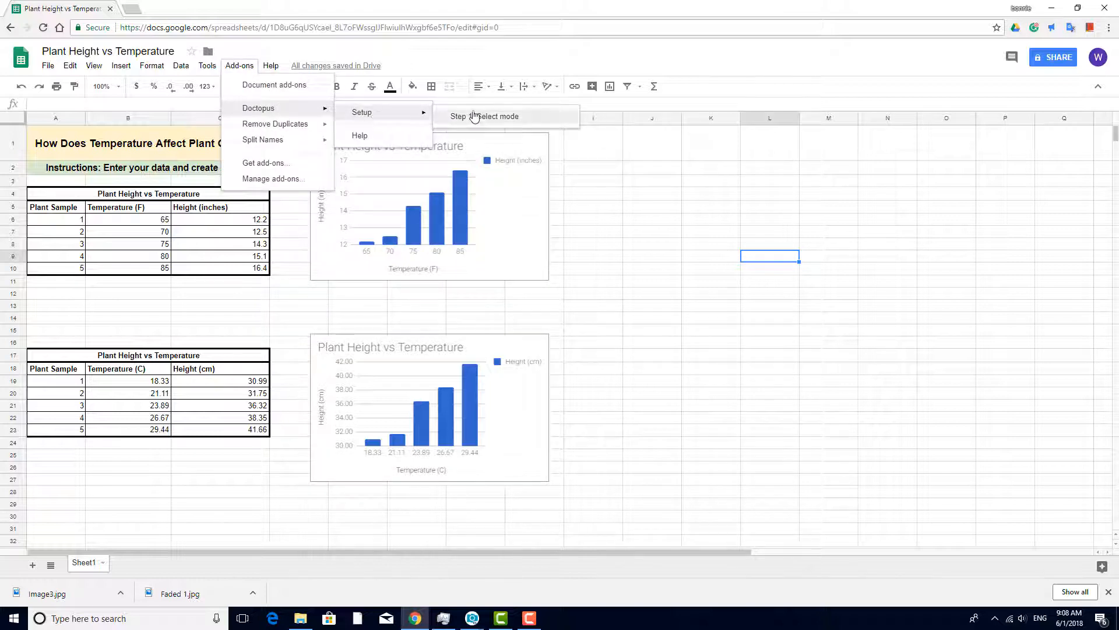
left_click(532, 119)
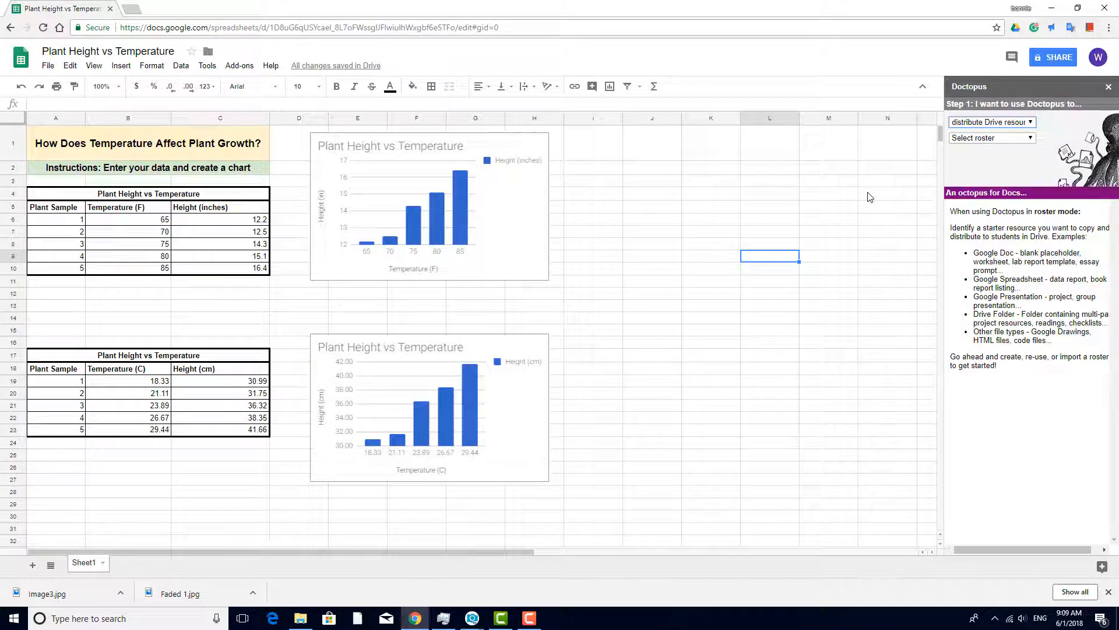
left_click(1020, 138)
left_click(1017, 154)
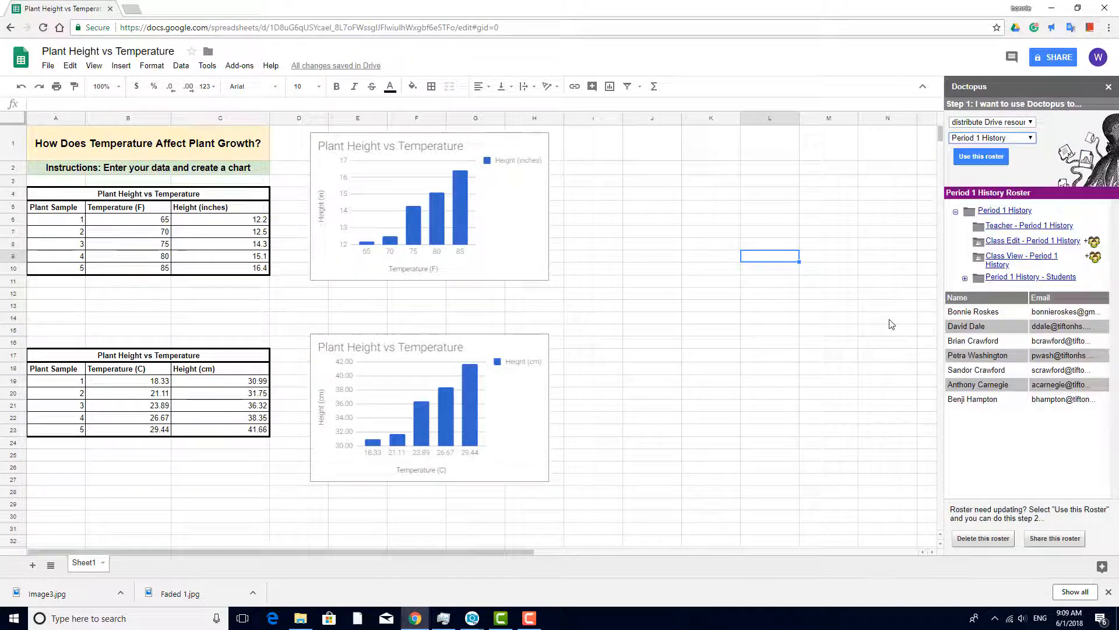